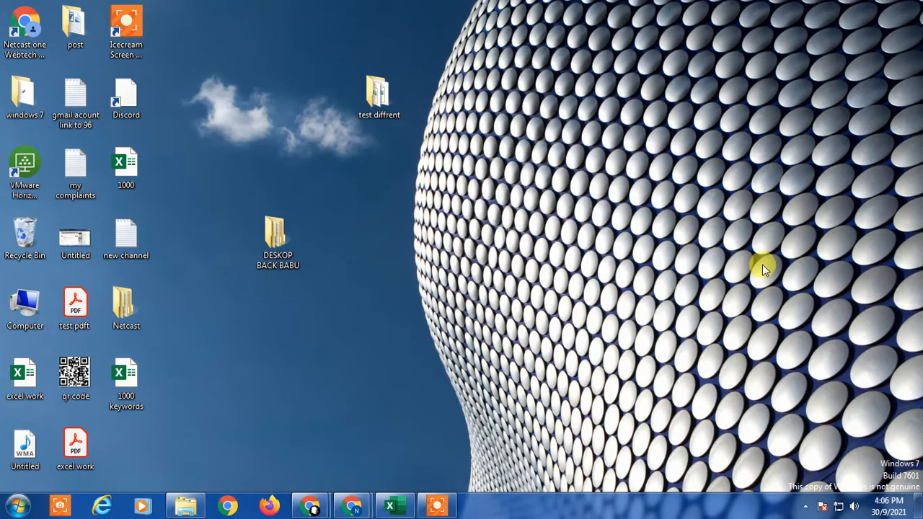
Switch to the Gmail window in Chrome, open the default account's mailbox in its own tab and close the search tab.
mouse_move(351, 506)
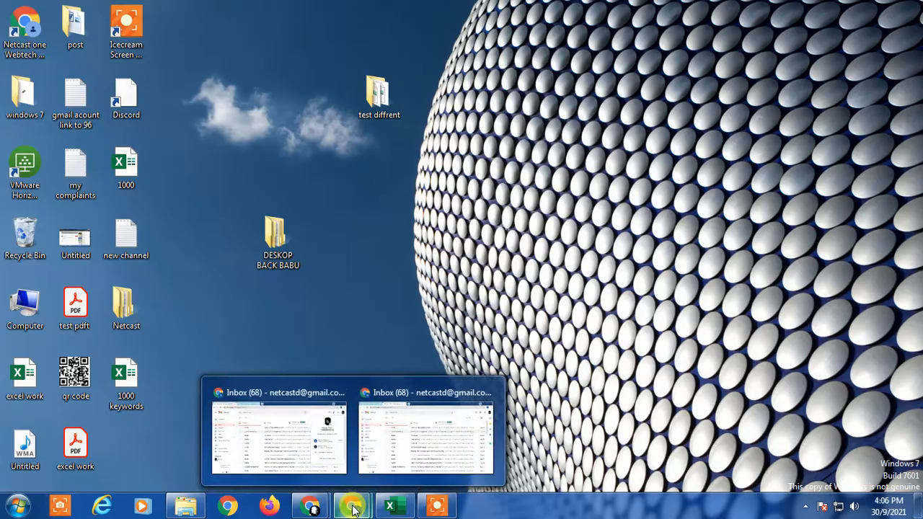
left_click(282, 451)
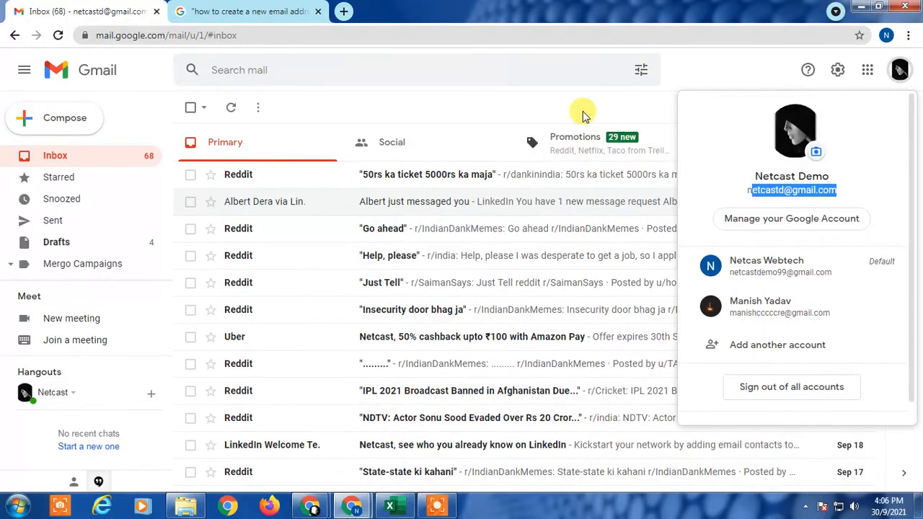
left_click(470, 110)
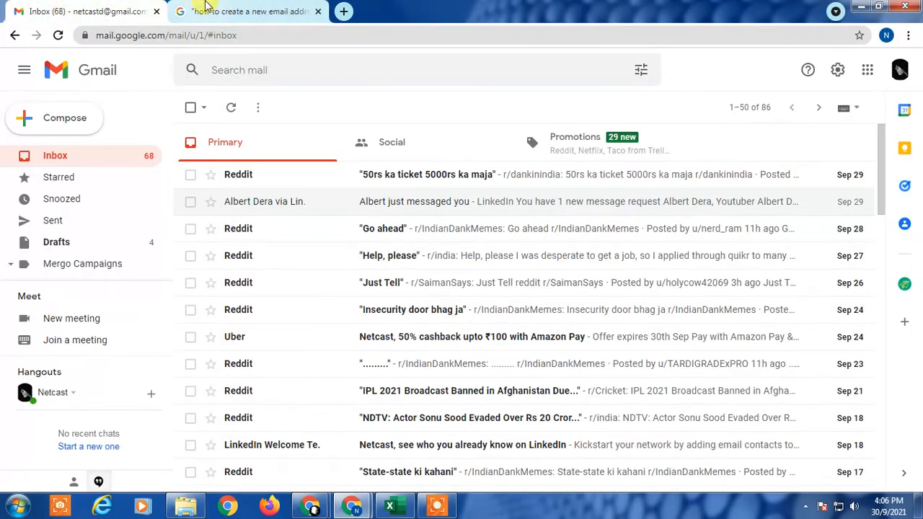
left_click(900, 69)
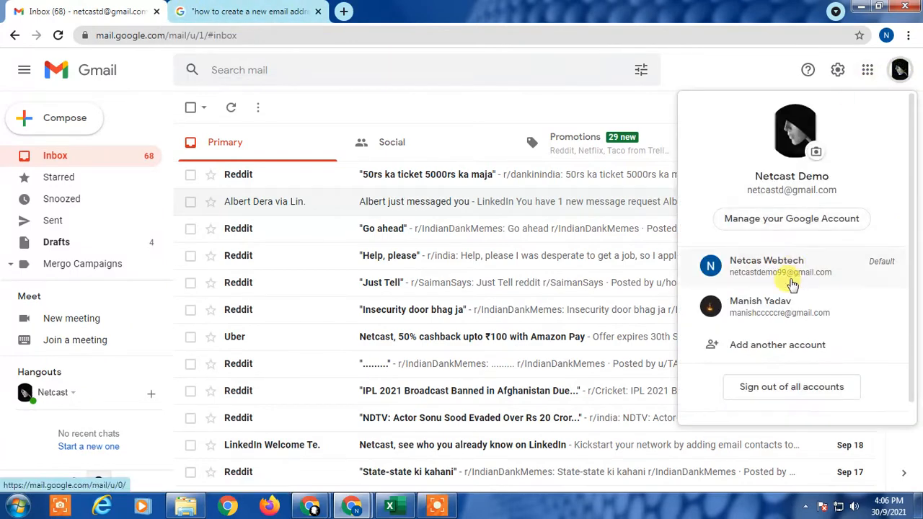
left_click(769, 273)
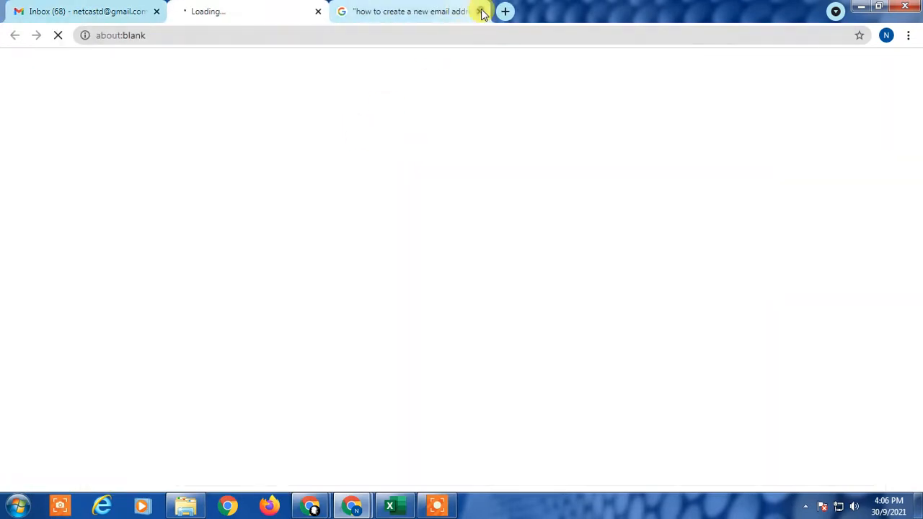
left_click(442, 11)
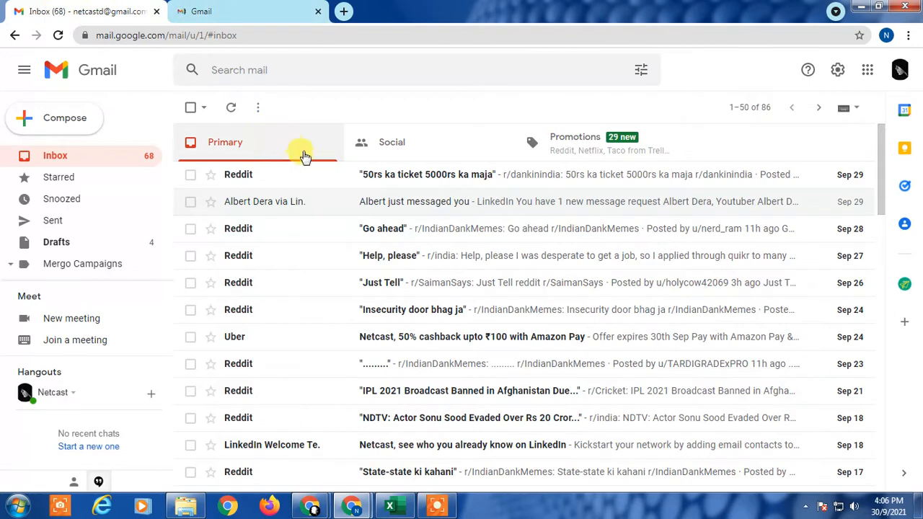
left_click(251, 9)
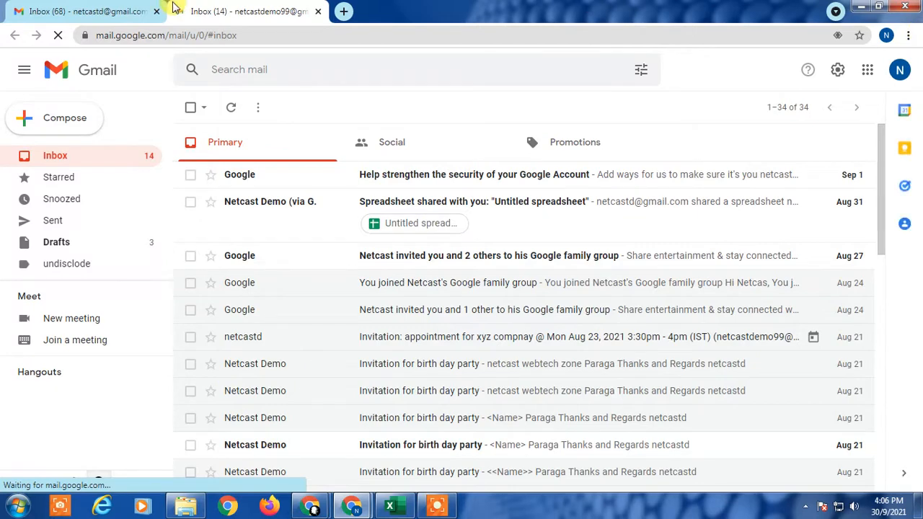
Compare the inboxes of the two Gmail accounts open in separate tabs.
left_click(103, 10)
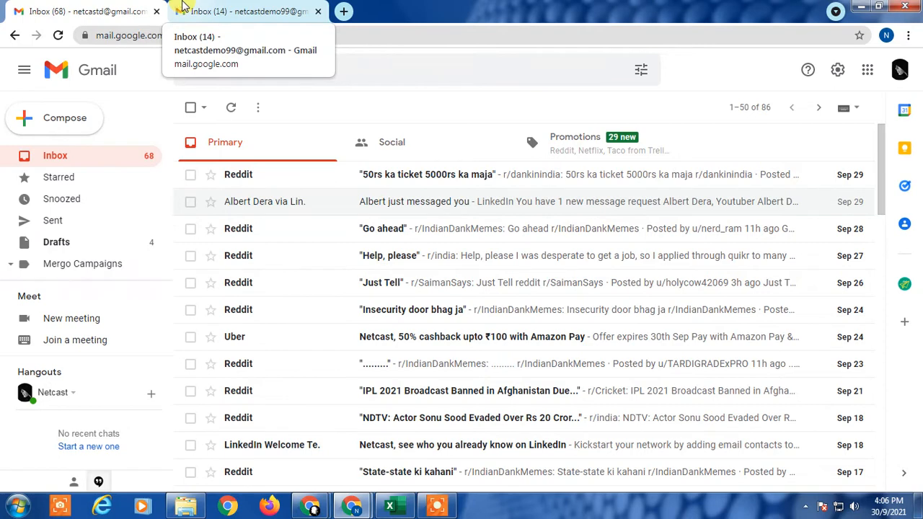
left_click(242, 6)
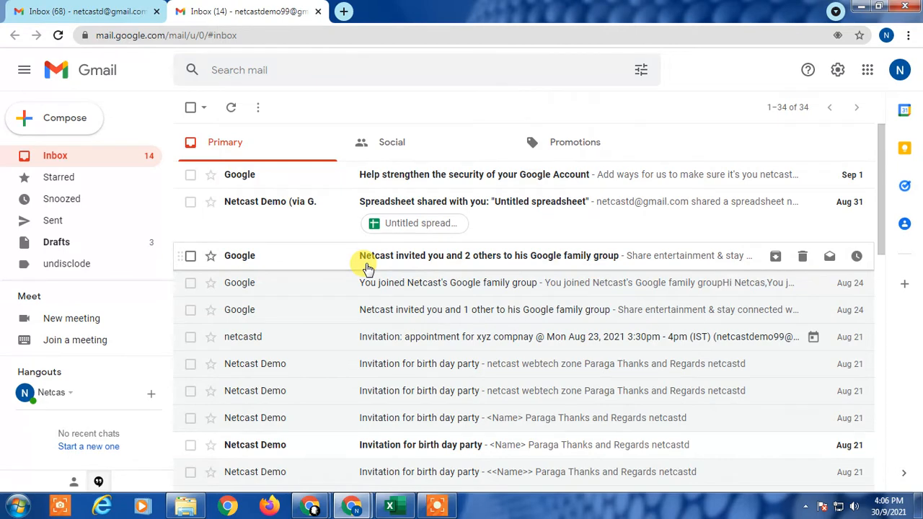
left_click(83, 11)
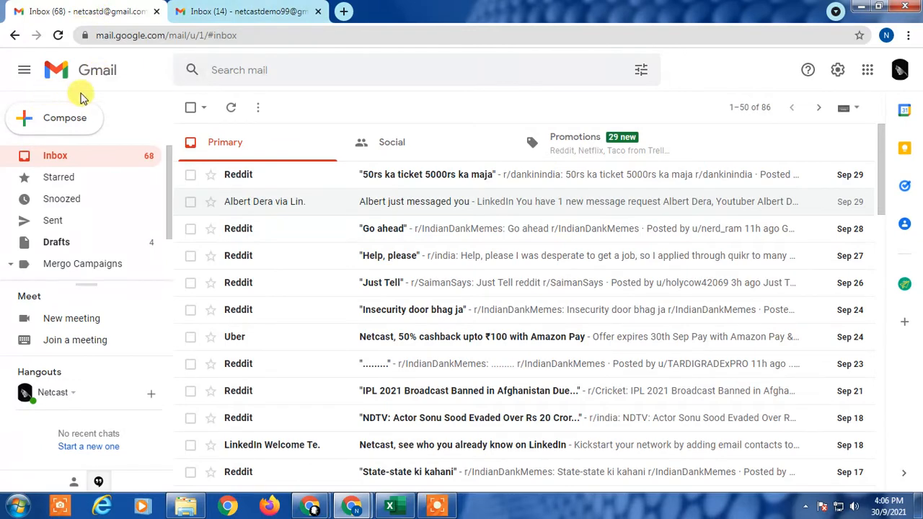
left_click(253, 7)
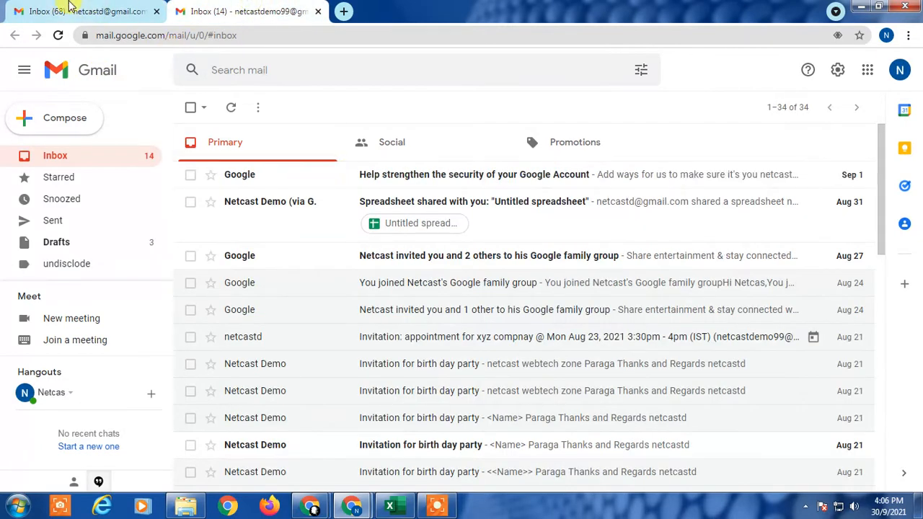
left_click(52, 13)
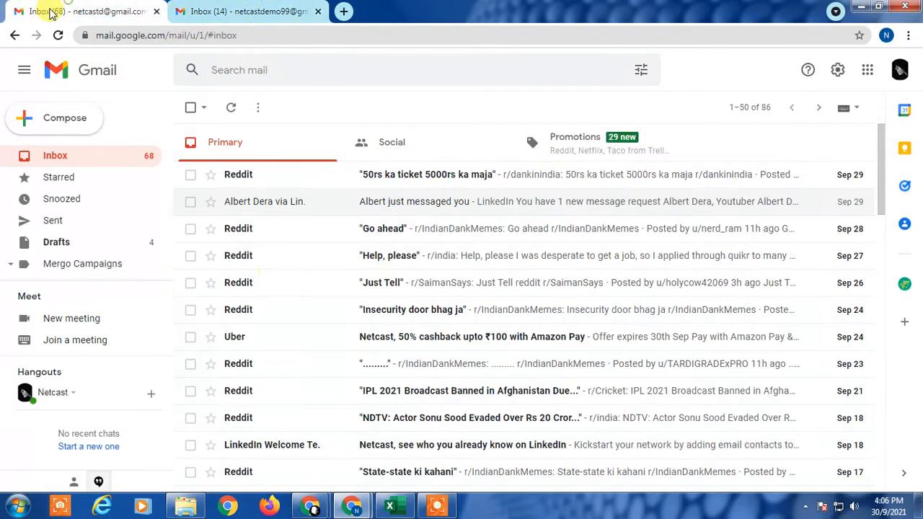
left_click(245, 11)
left_click(72, 15)
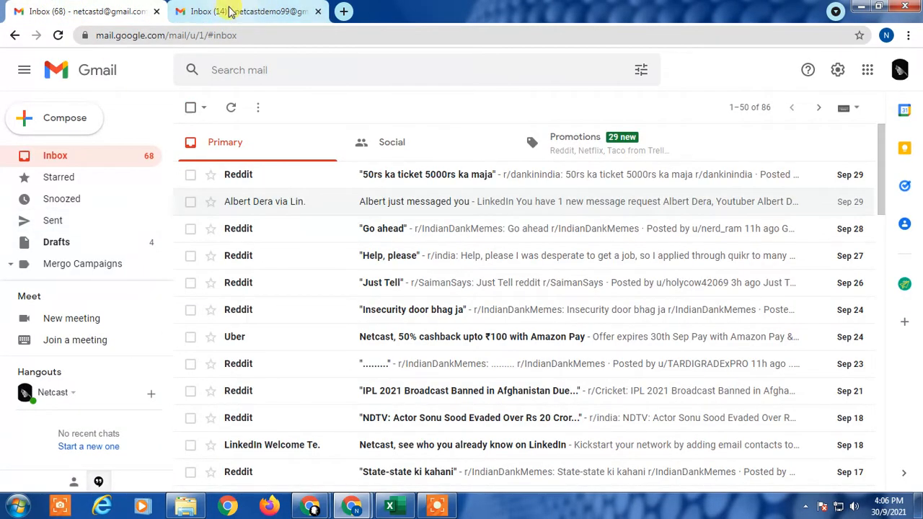
left_click(209, 15)
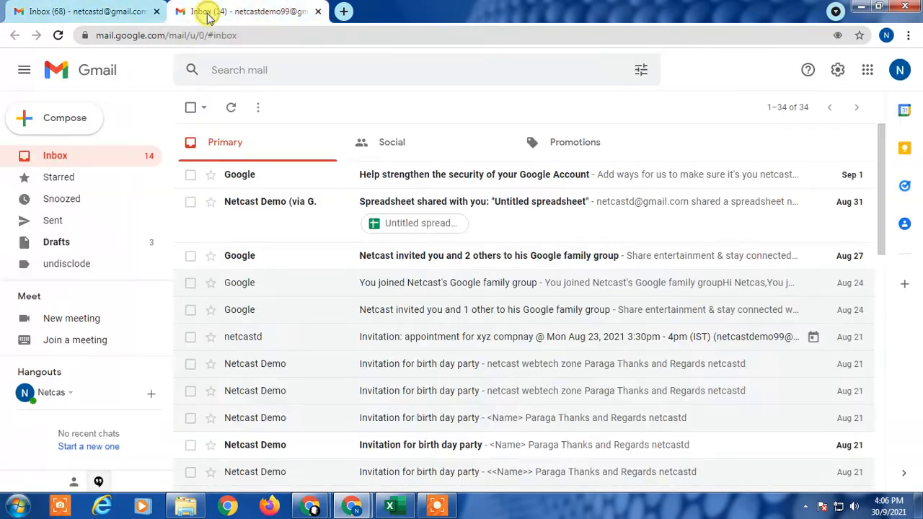
left_click(94, 9)
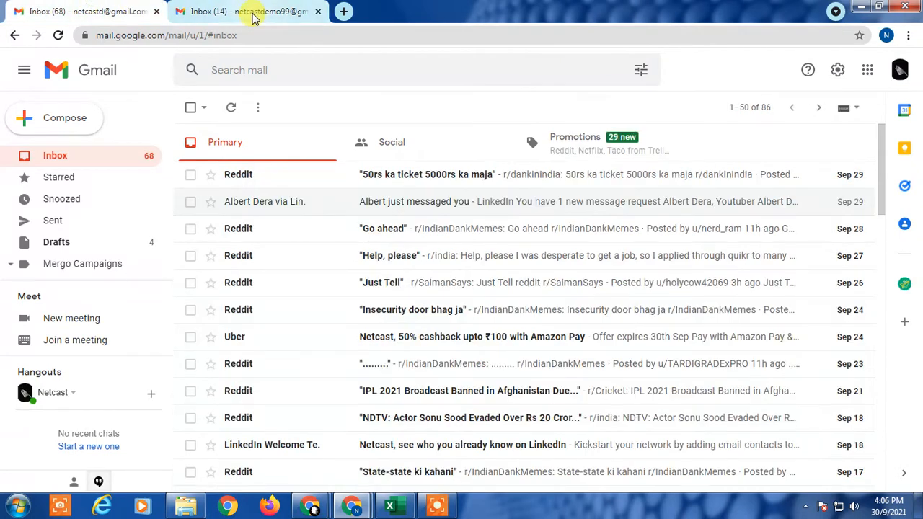
Open the Forwarding and POP/IMAP settings of the default Gmail account.
left_click(260, 12)
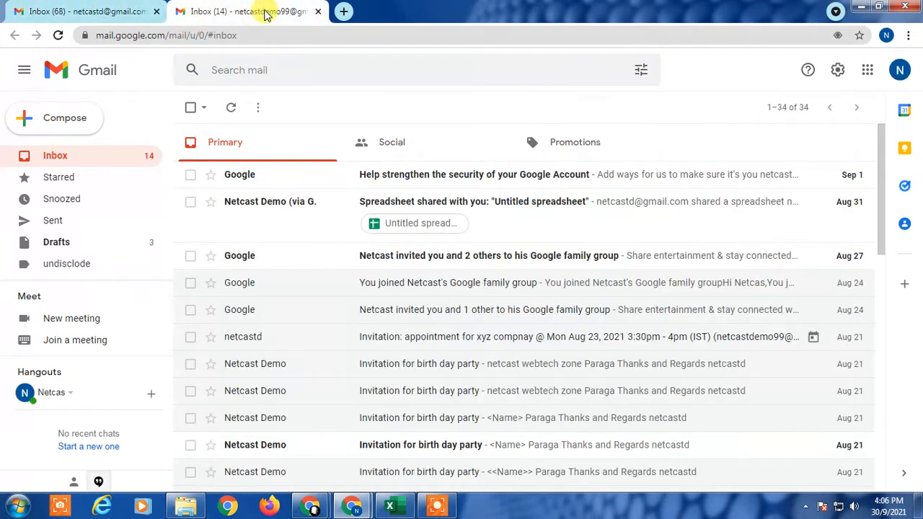
left_click(839, 71)
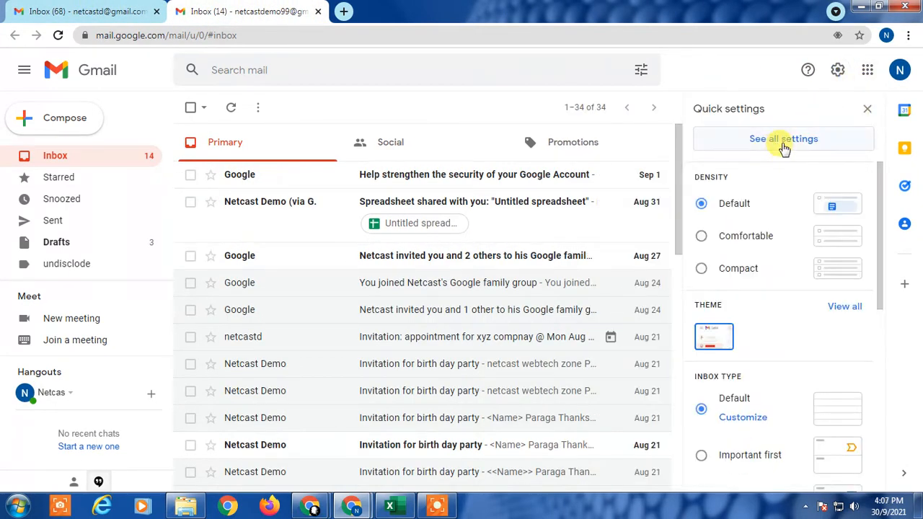
left_click(784, 141)
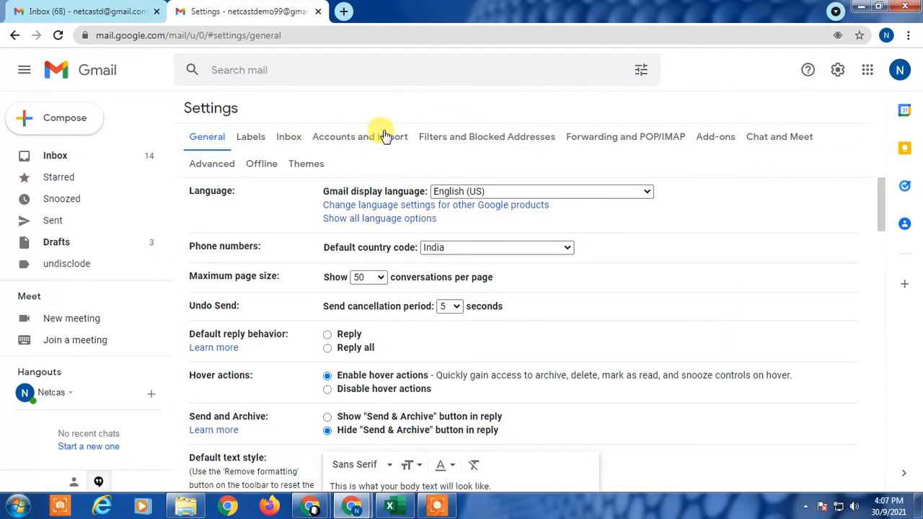
left_click(599, 141)
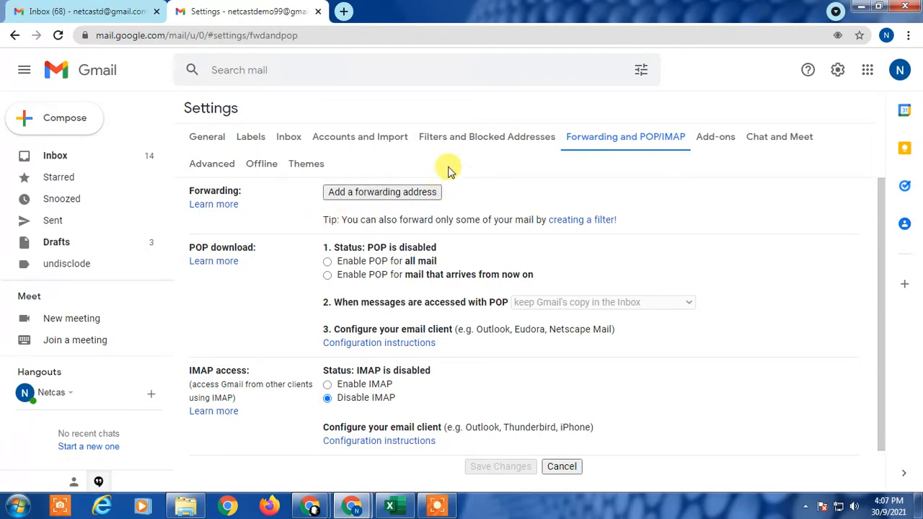
left_click(90, 11)
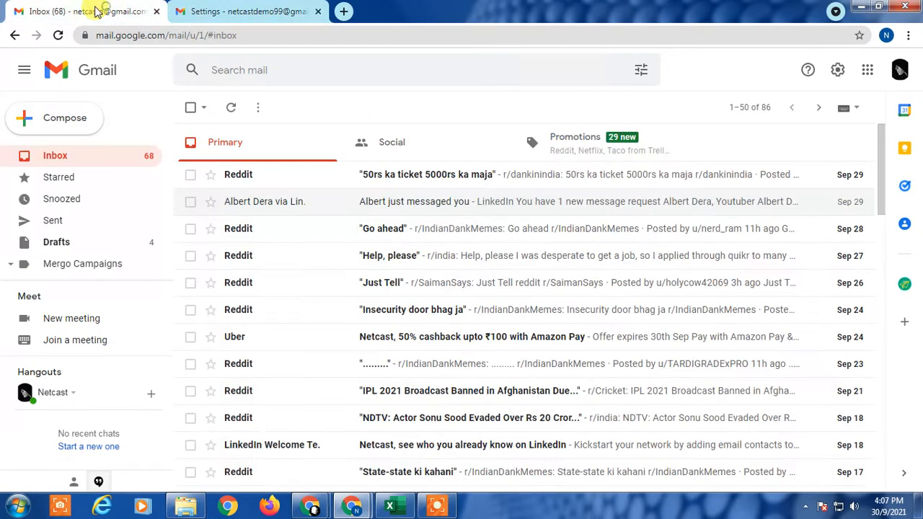
left_click(238, 9)
left_click(57, 9)
left_click(288, 9)
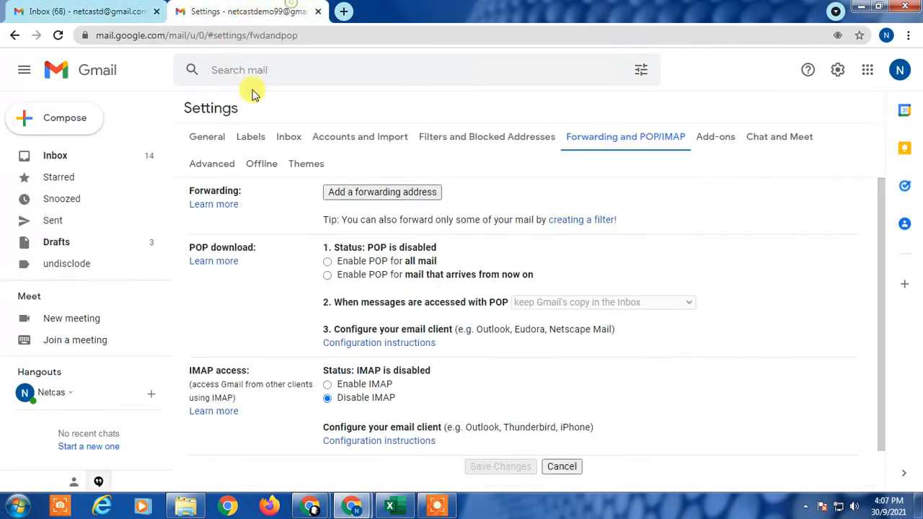
Copy the other Gmail account's email address from its account details.
left_click(79, 11)
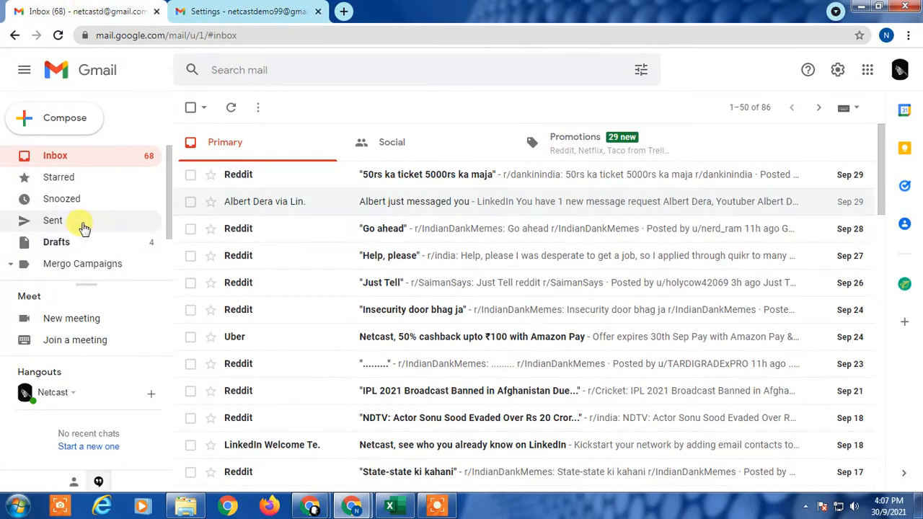
left_click(899, 70)
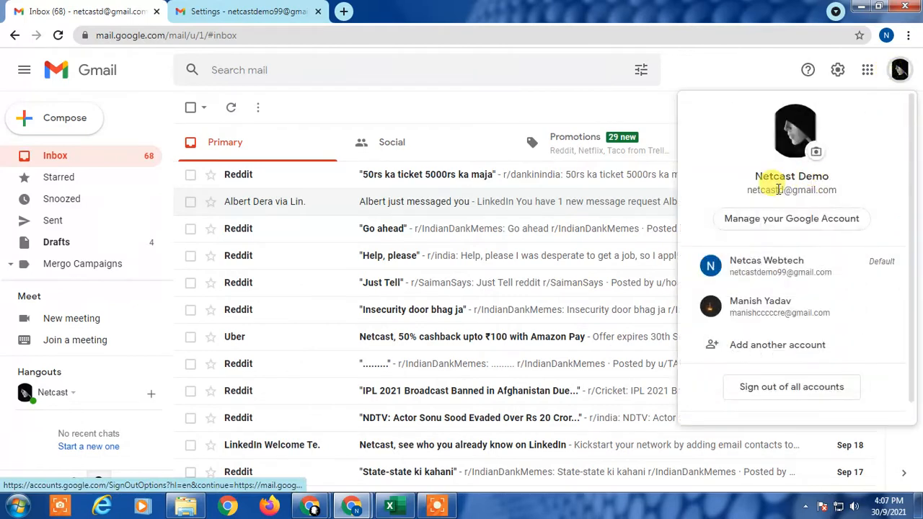
left_click_drag(746, 190, 834, 189)
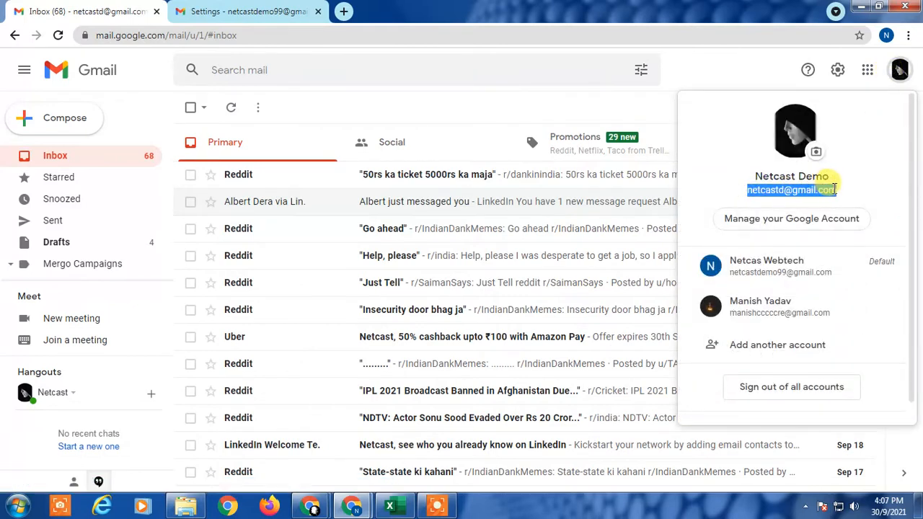
right_click(827, 196)
left_click(724, 202)
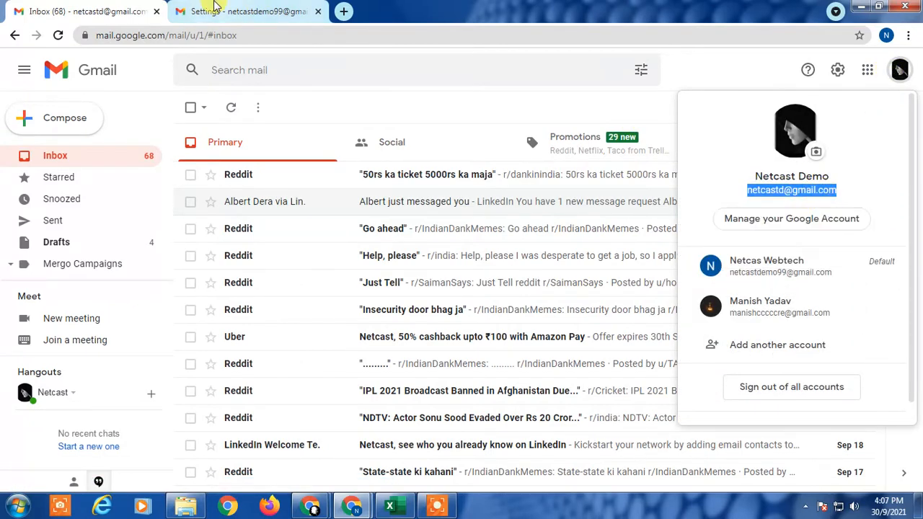
Add the copied email address as a forwarding address in the default account's settings and confirm the forwarding request.
left_click(216, 11)
left_click(377, 192)
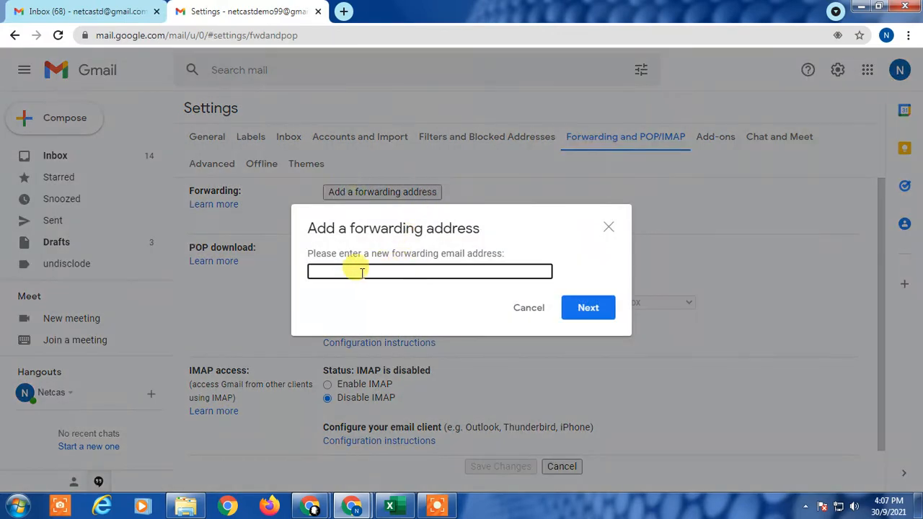
right_click(351, 272)
left_click(384, 354)
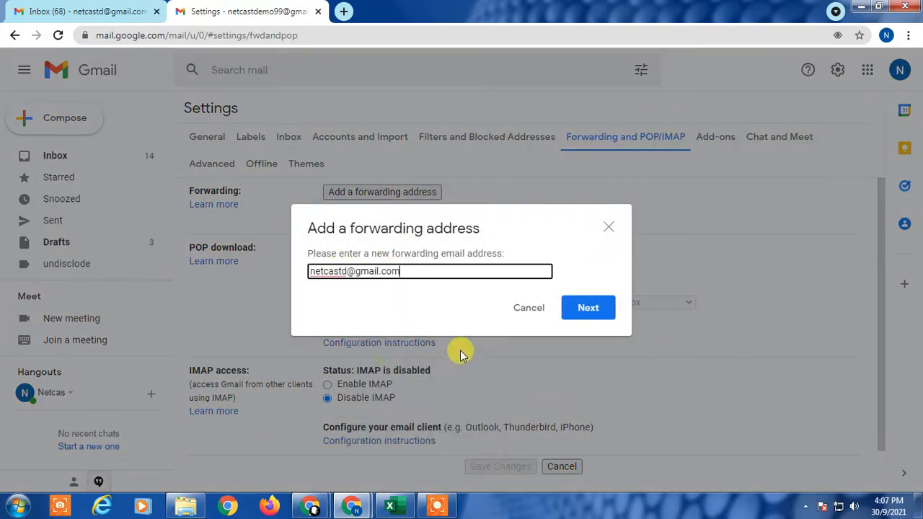
left_click(608, 310)
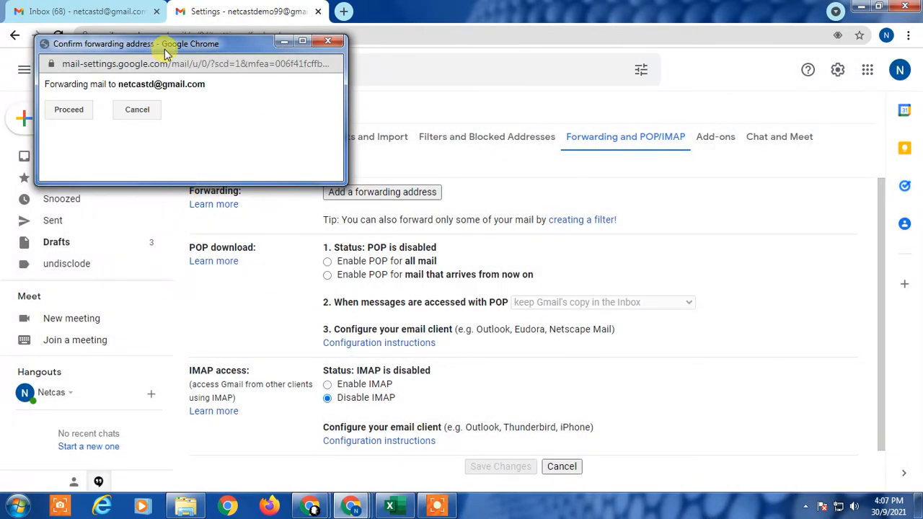
left_click(66, 110)
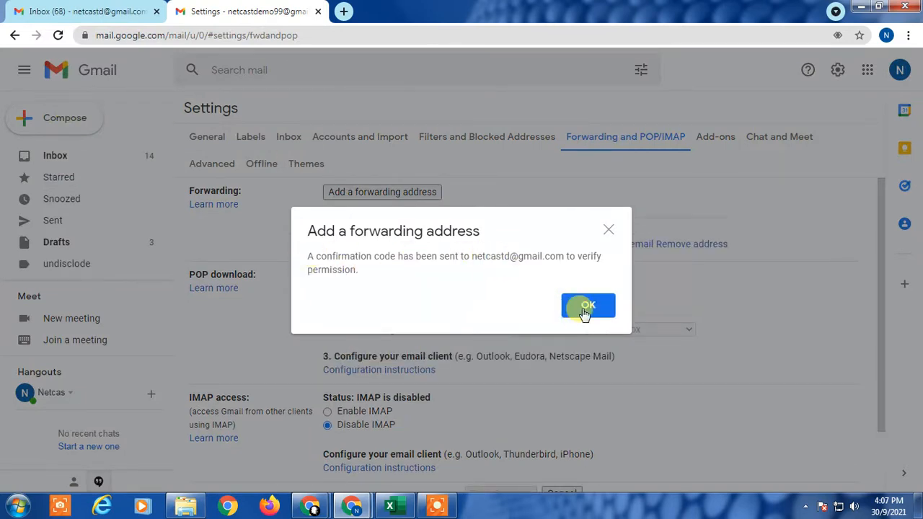
left_click(585, 306)
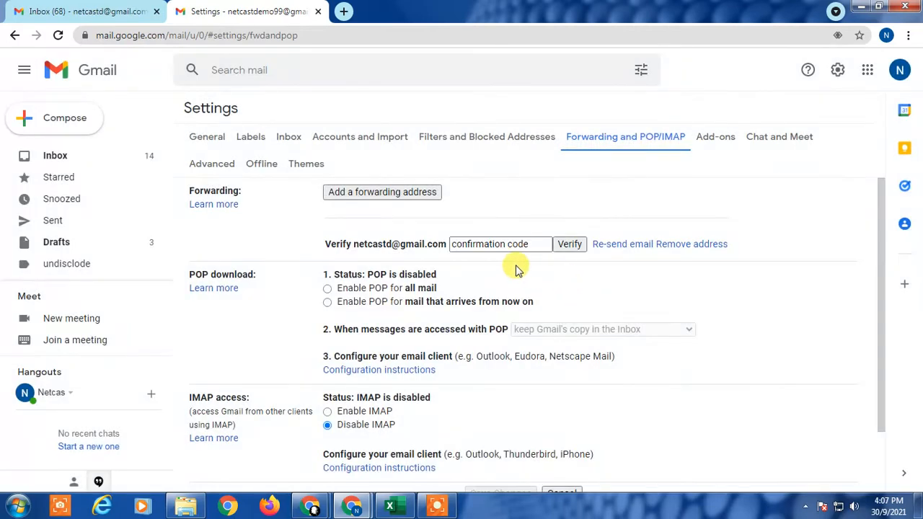
Refresh the receiving account's inbox and open the Gmail Forwarding Confirmation email.
left_click(64, 11)
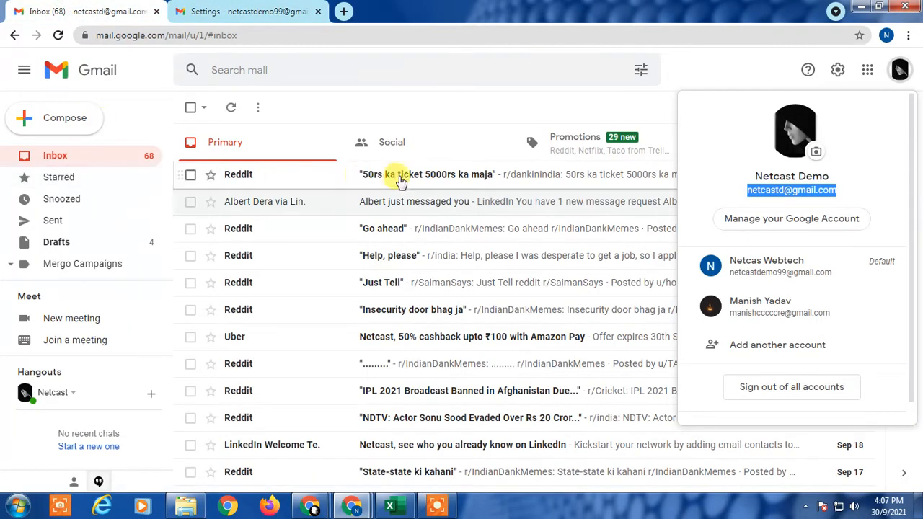
left_click(67, 161)
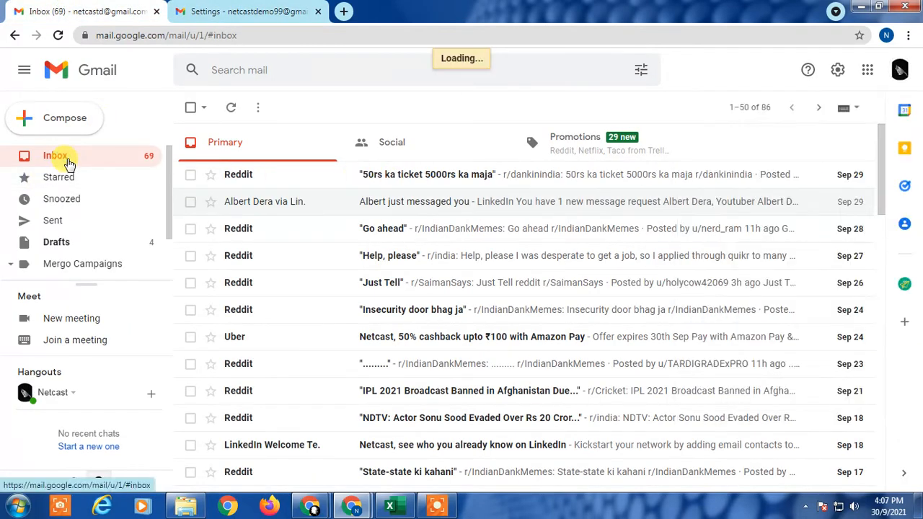
left_click(493, 181)
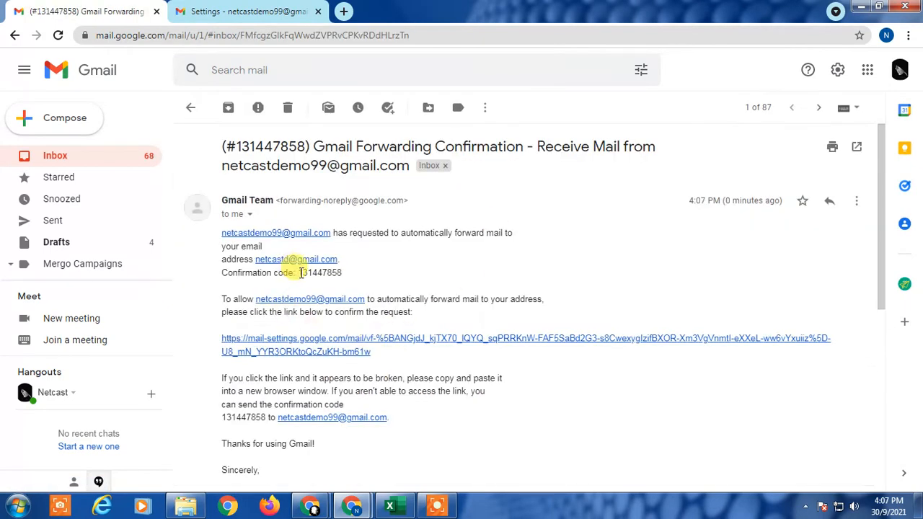
Copy the confirmation code from the email and return to the default account's forwarding settings.
left_click_drag(300, 272, 336, 272)
triple_click(344, 272)
left_click(346, 272)
left_click_drag(300, 272, 335, 271)
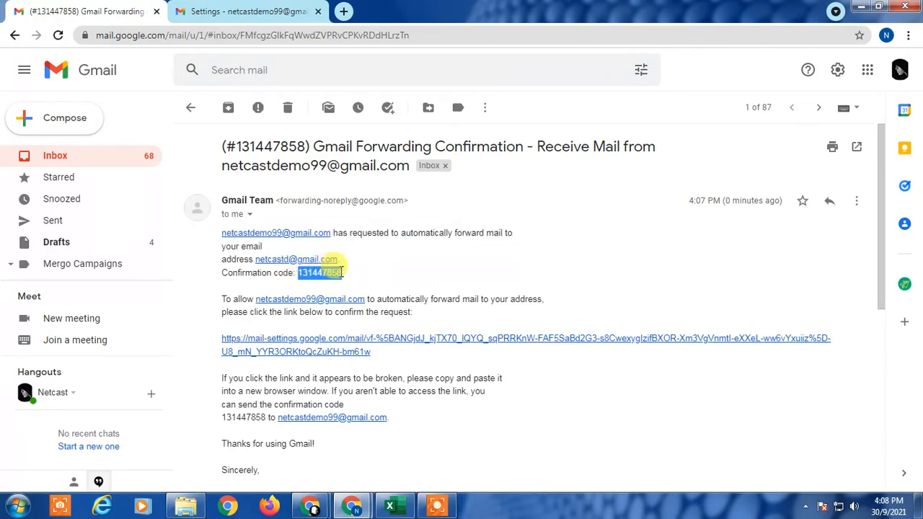
right_click(333, 273)
left_click(361, 282)
left_click(245, 11)
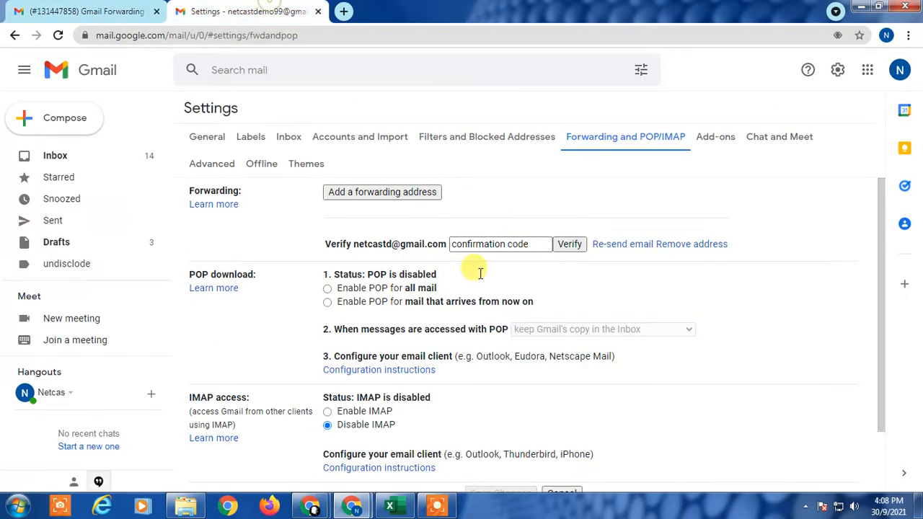
Paste the confirmation code into the forwarding verification field and verify the forwarding address.
left_click(470, 244)
right_click(470, 242)
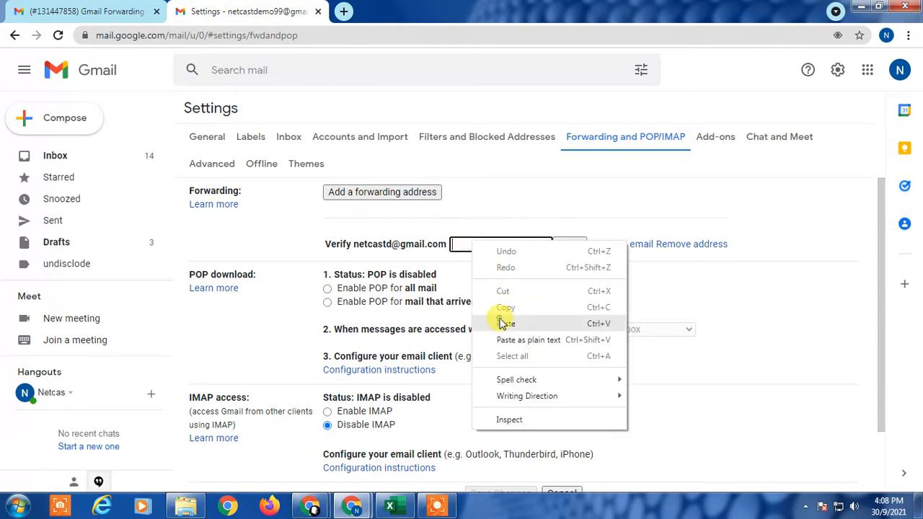
left_click(500, 322)
left_click(568, 245)
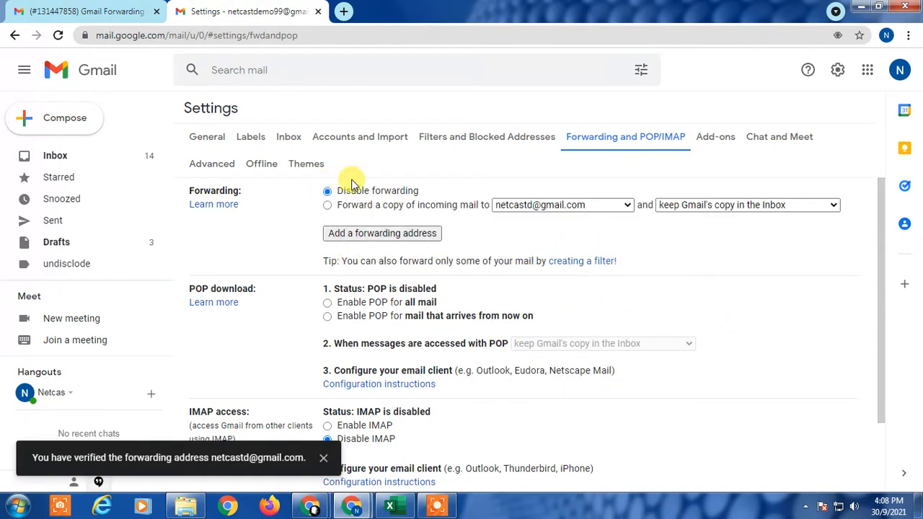
Enable forwarding a copy of incoming mail to the verified address and keep Gmail's copy in the Inbox.
left_click(329, 207)
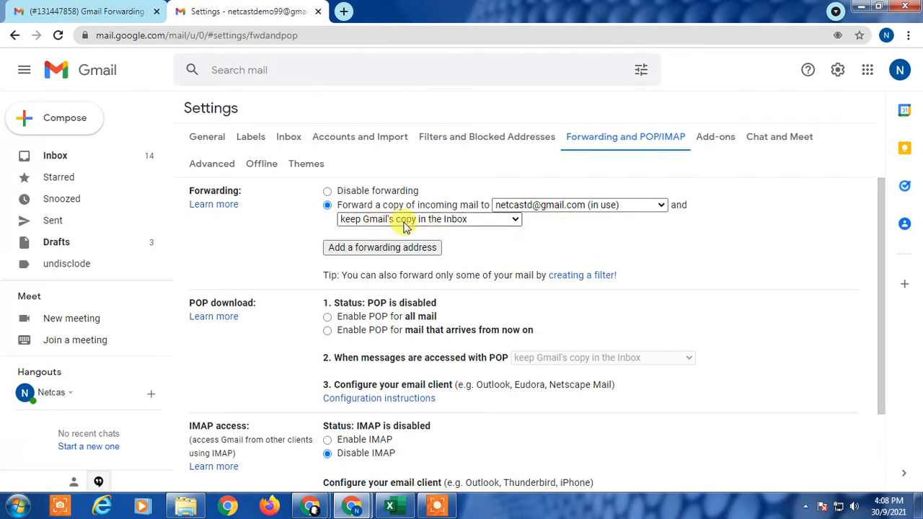
left_click(505, 222)
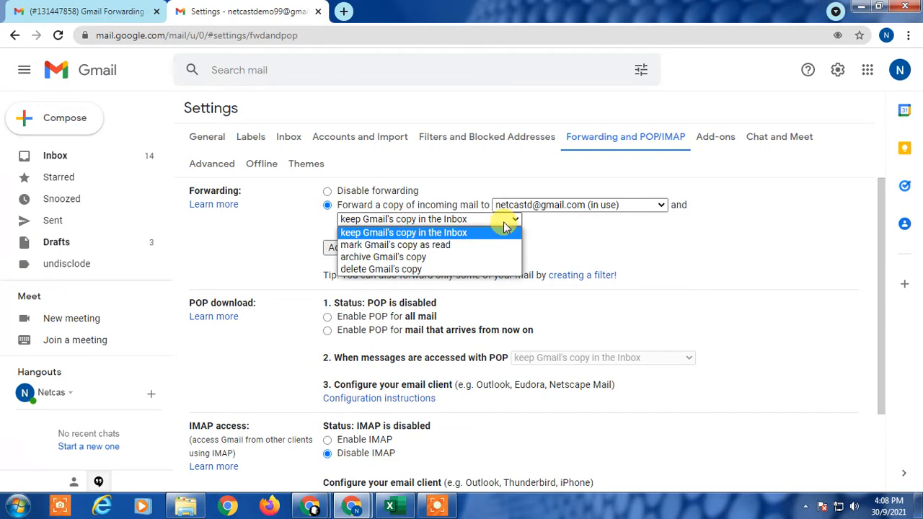
left_click(384, 270)
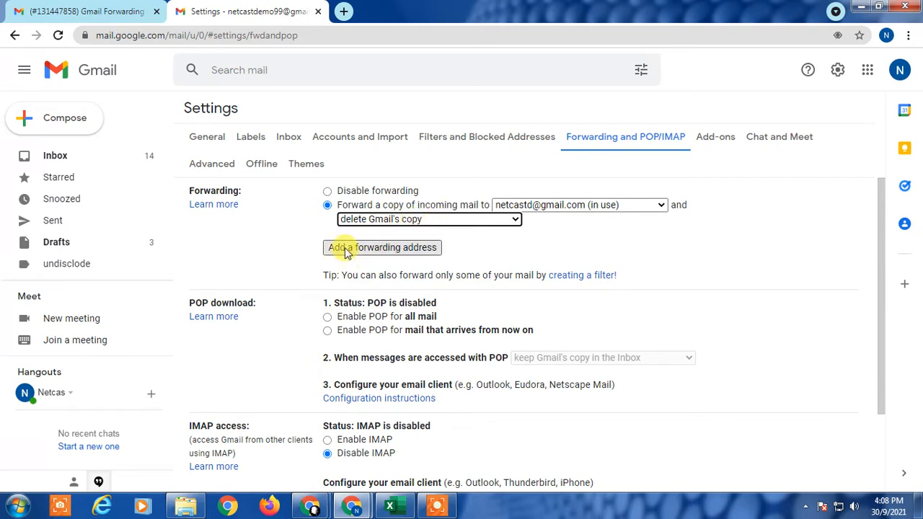
left_click(440, 218)
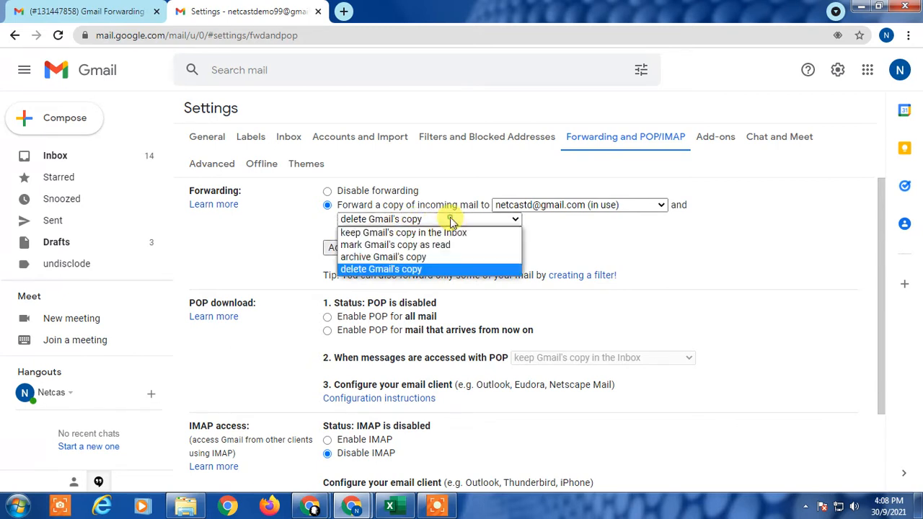
left_click(380, 234)
left_click(406, 247)
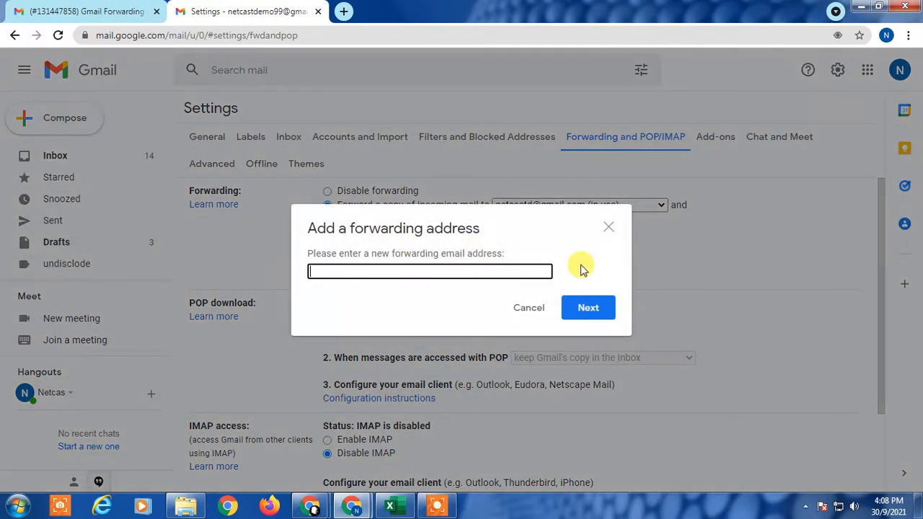
left_click(610, 224)
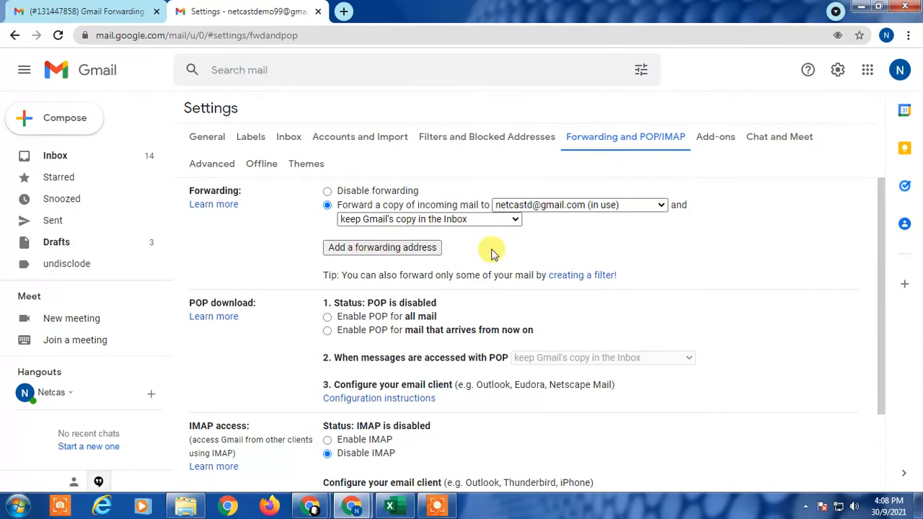
left_click(119, 12)
left_click(181, 10)
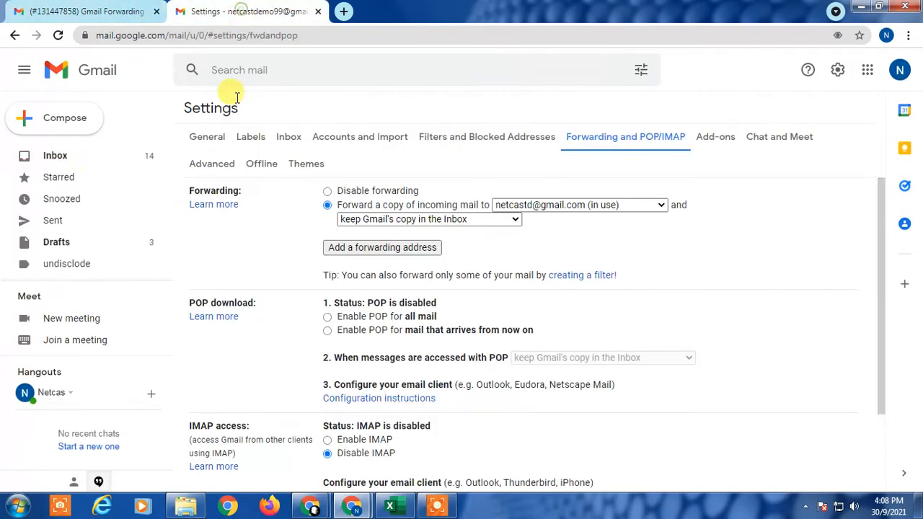
left_click(297, 176)
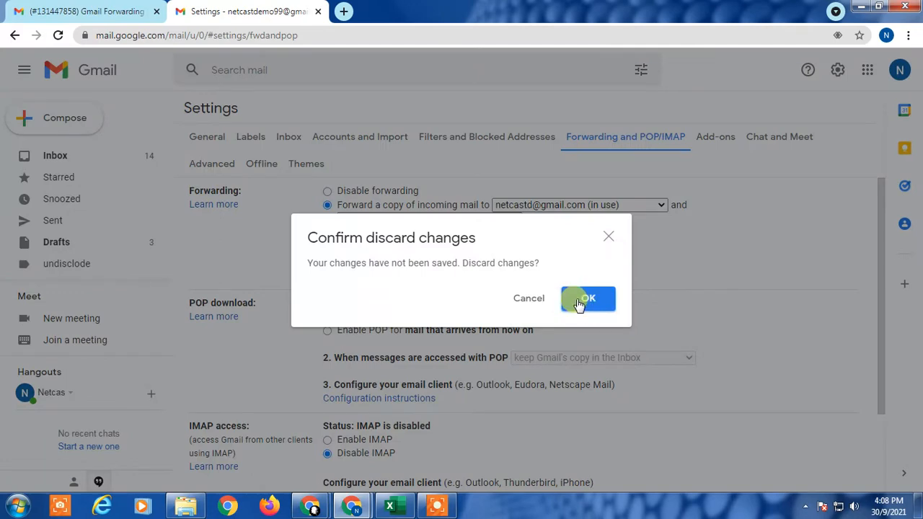
left_click(610, 238)
Save the changes to the default account's forwarding settings.
scroll(505, 339, "down", 3)
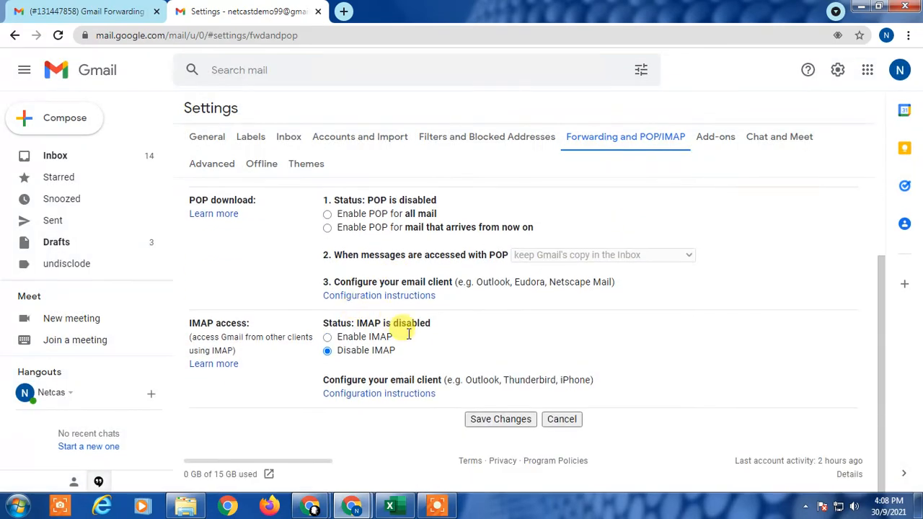
left_click(509, 419)
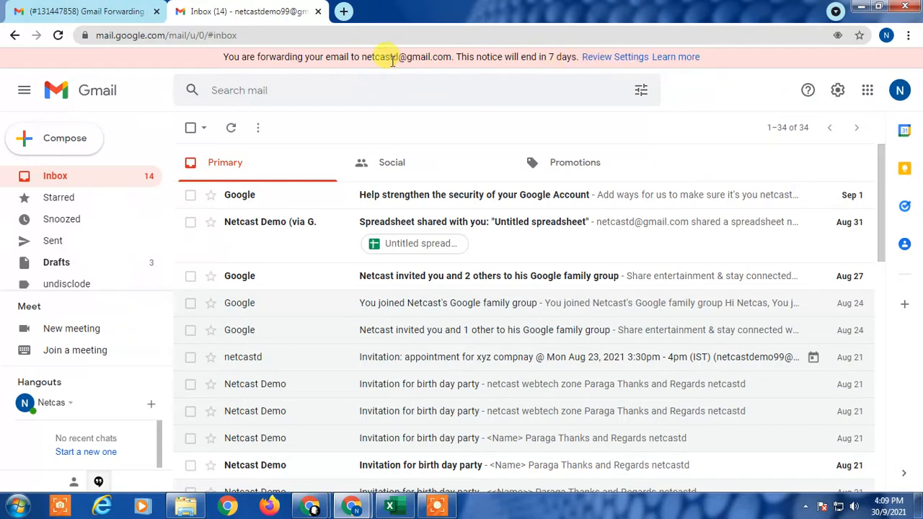
Return the receiving account from the forwarding confirmation email to its inbox.
left_click(83, 10)
left_click(77, 158)
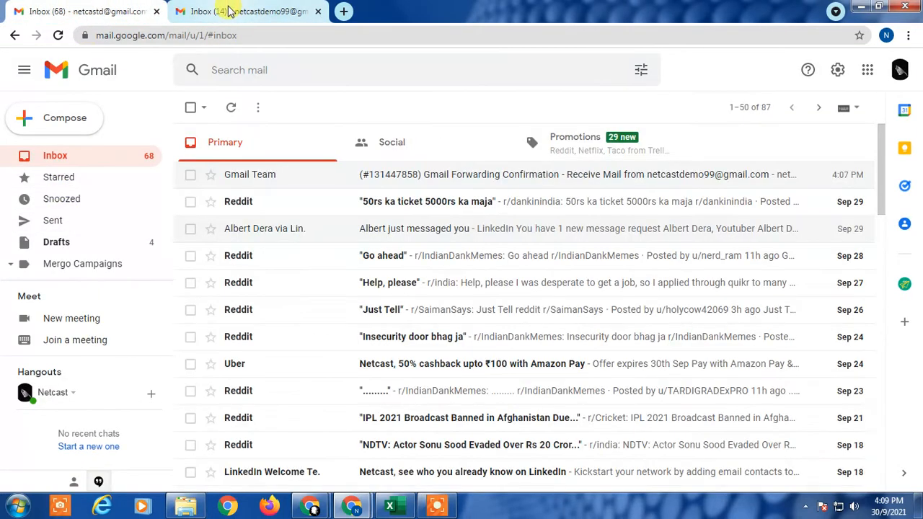
left_click(246, 11)
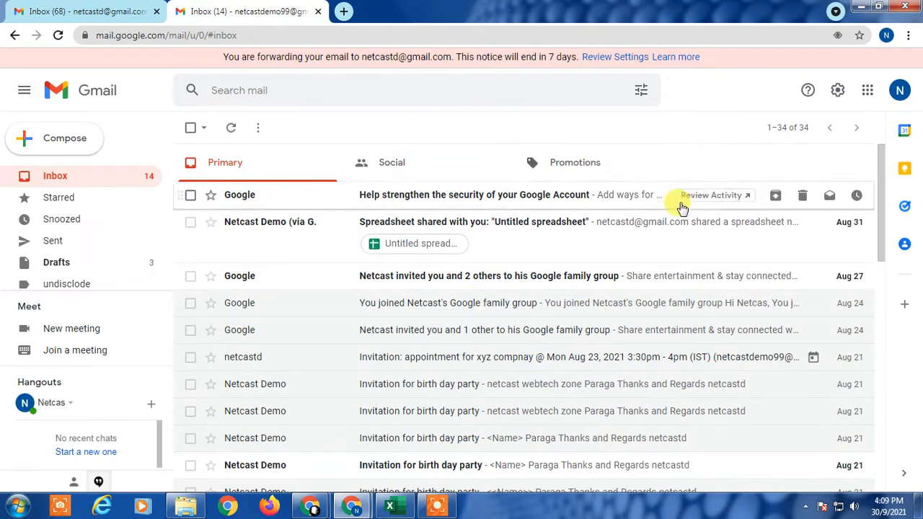
left_click(63, 10)
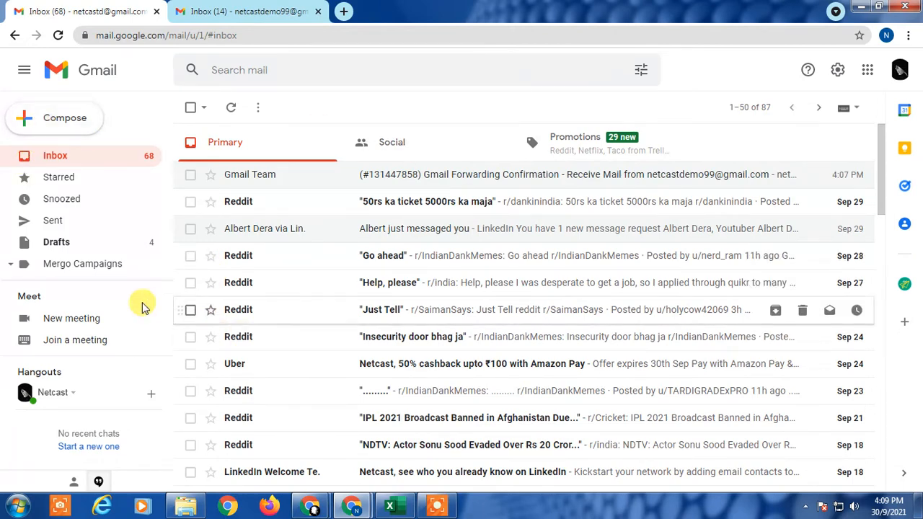
Open the receiving account's Accounts and Import settings and locate the Send mail as section.
left_click(837, 72)
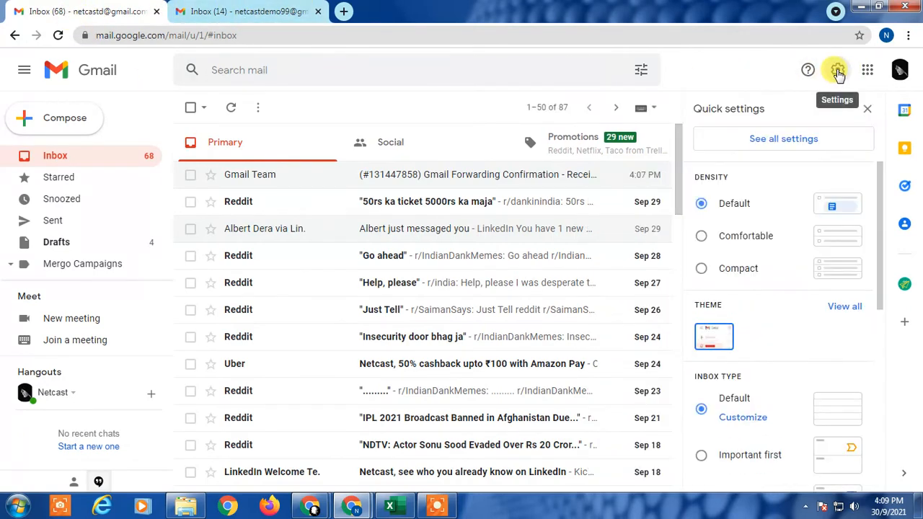
left_click(785, 139)
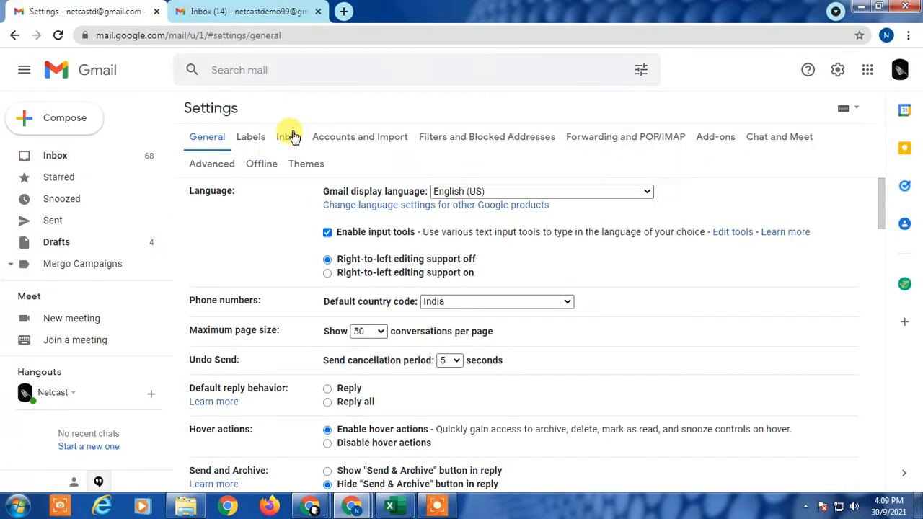
left_click(366, 137)
left_click(203, 140)
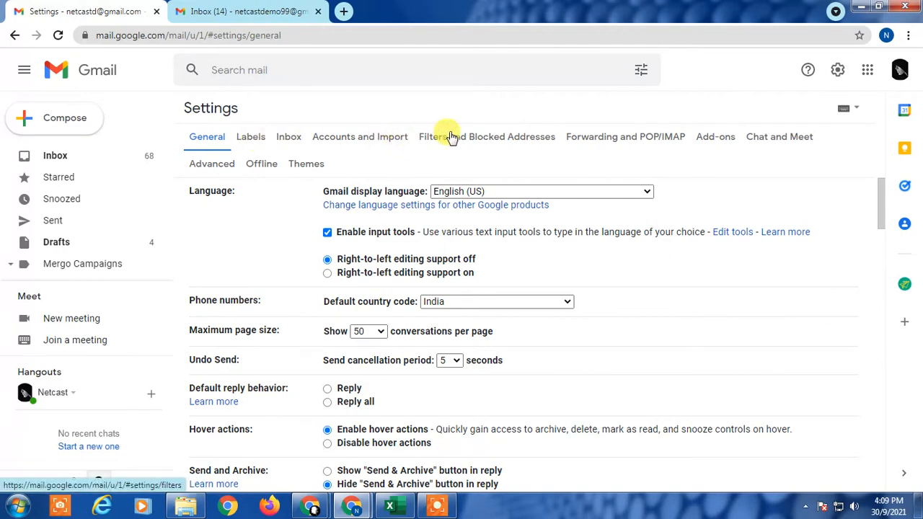
left_click(332, 139)
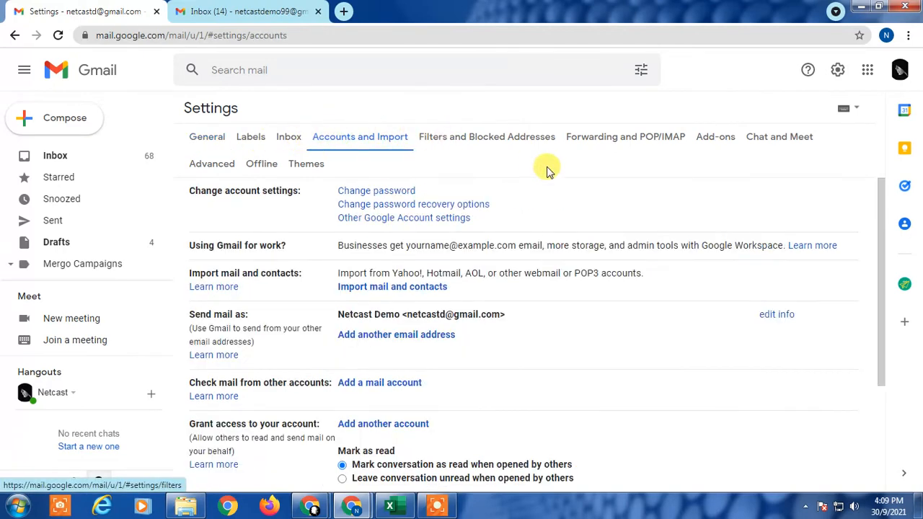
scroll(346, 245, "down", 1)
scroll(425, 289, "up", 1)
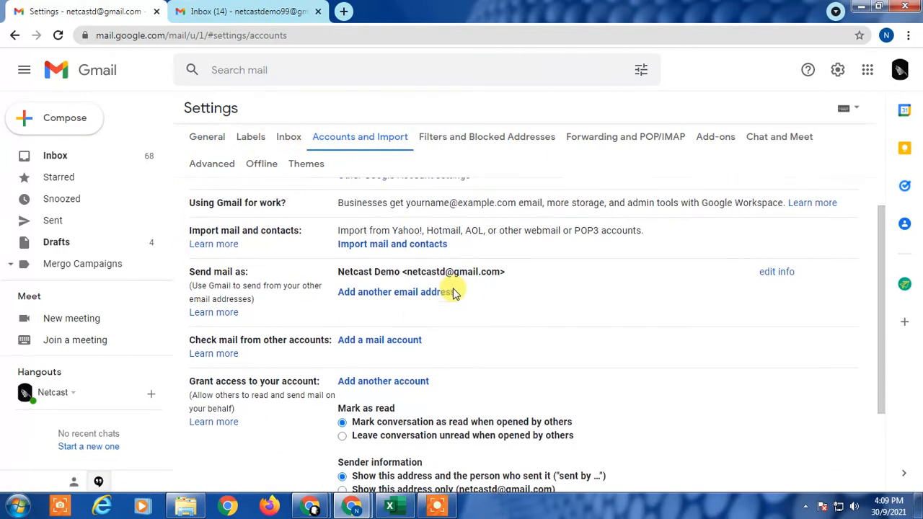
left_click_drag(191, 314, 258, 313)
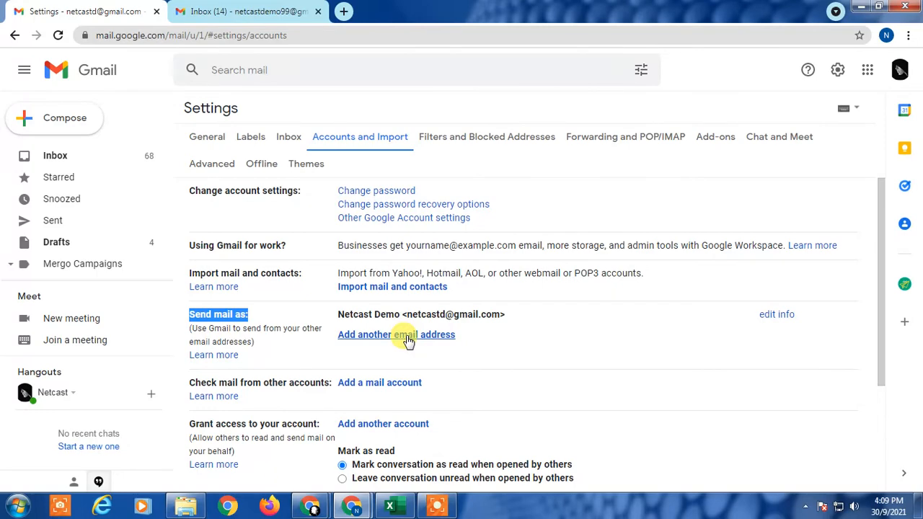
left_click(245, 11)
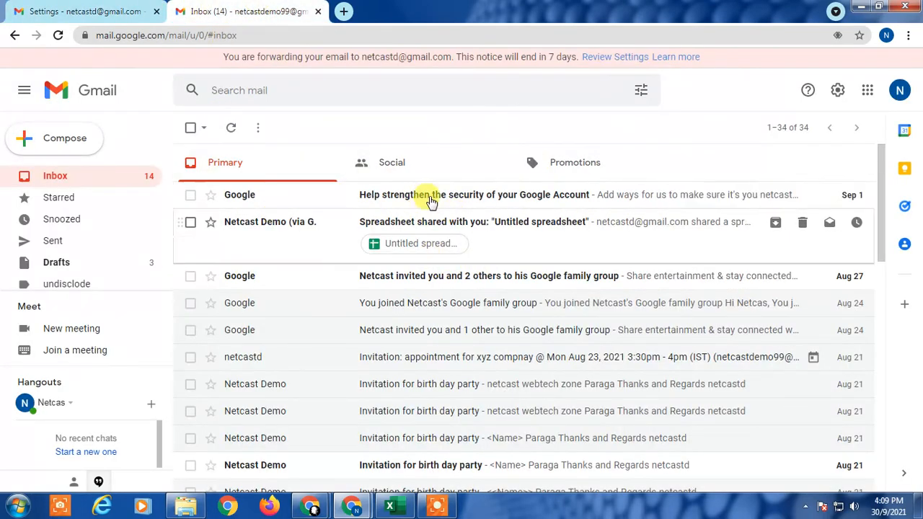
left_click(30, 10)
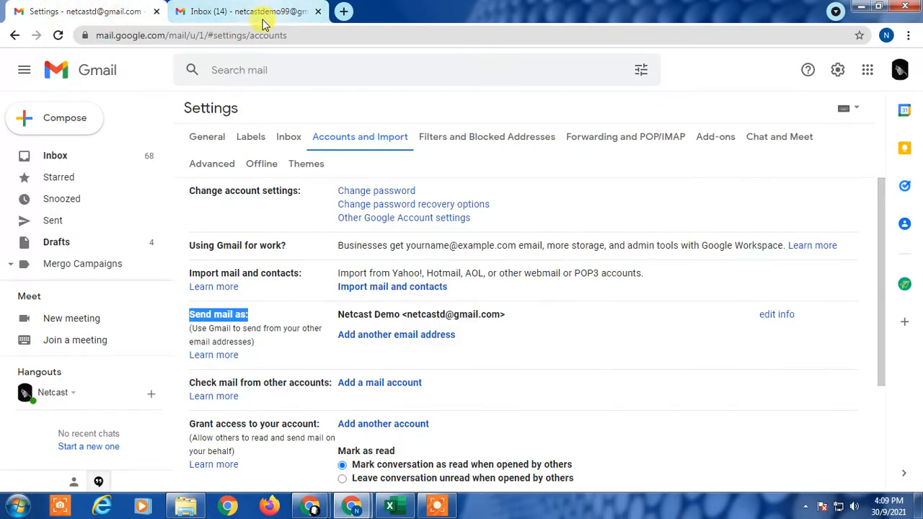
left_click(285, 54)
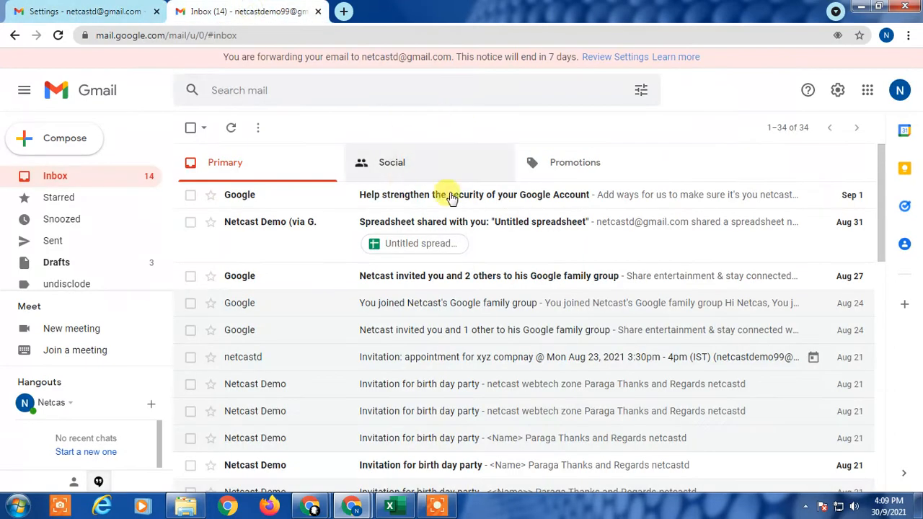
left_click(97, 12)
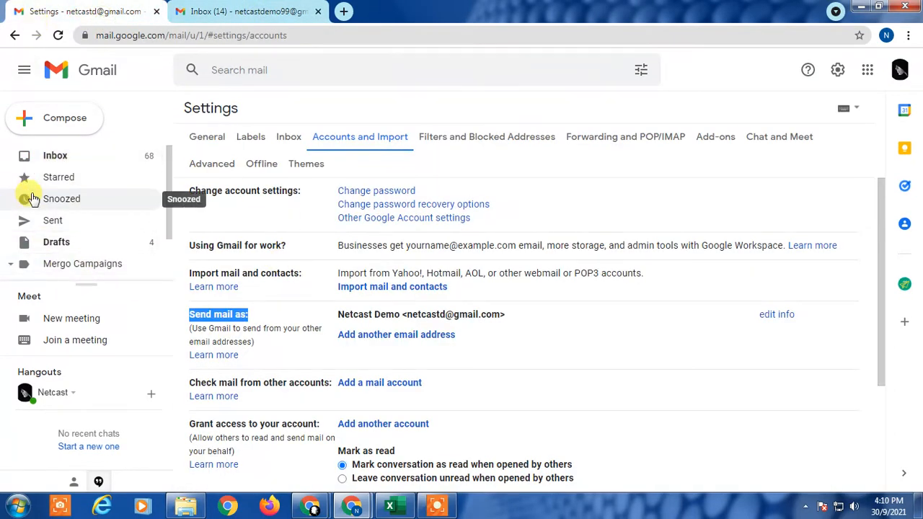
left_click(233, 314)
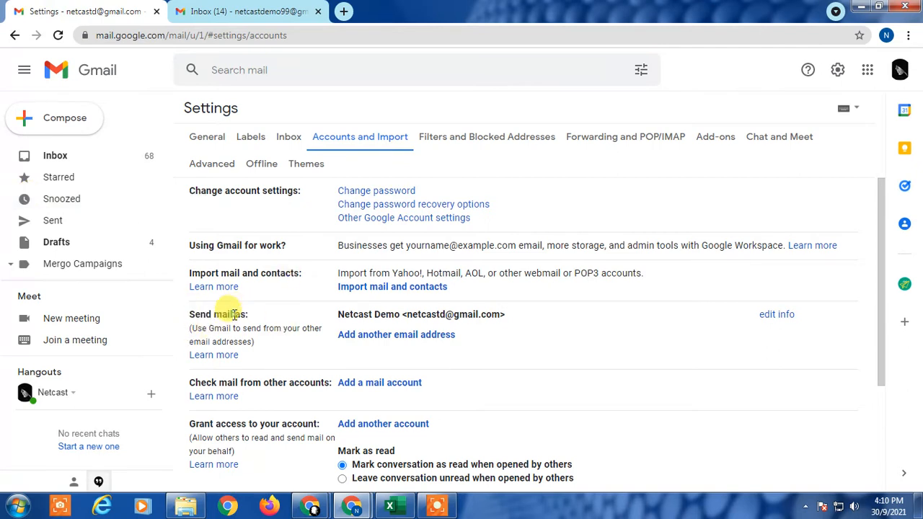
left_click_drag(250, 316, 214, 315)
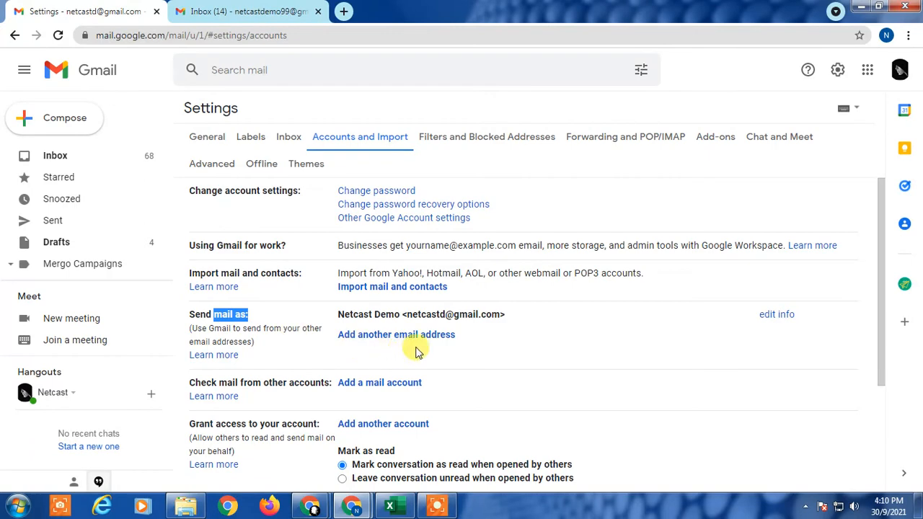
Open the form for adding another email address under Send mail as and move its window toward the middle of the page.
left_click(372, 333)
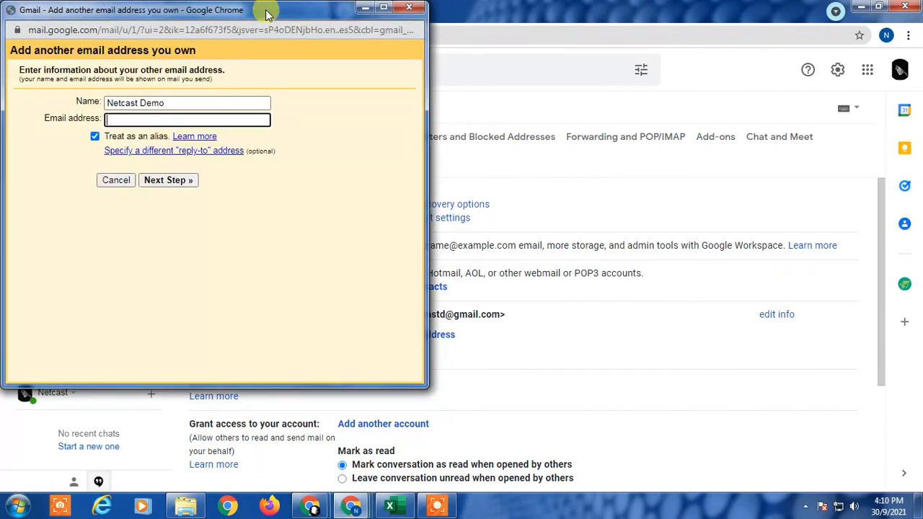
left_click_drag(278, 9, 411, 194)
Copy the default account's email address from its account details.
left_click(248, 11)
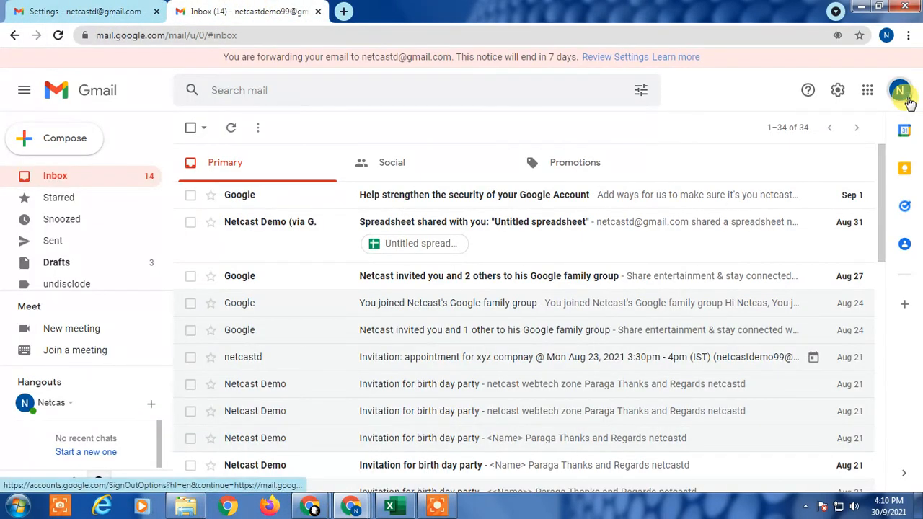
left_click(899, 90)
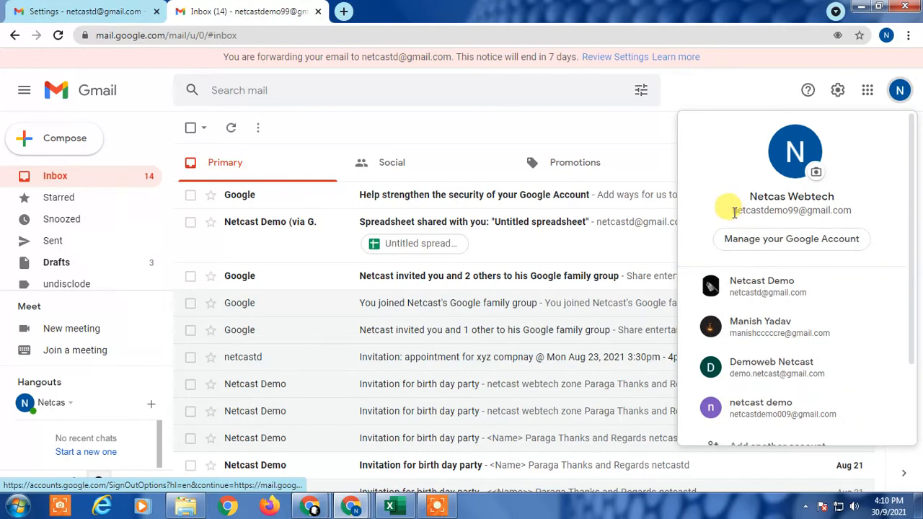
left_click_drag(725, 208, 861, 212)
right_click(810, 207)
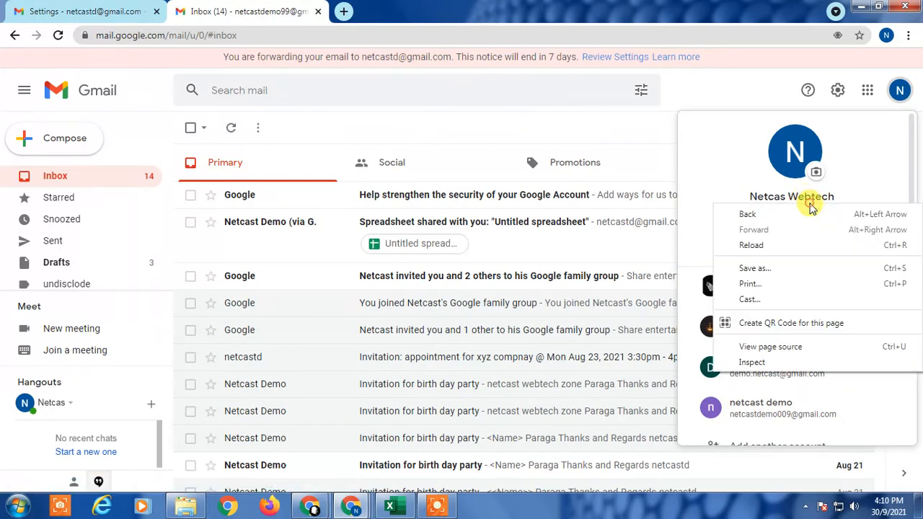
left_click(705, 203)
left_click_drag(727, 208, 855, 208)
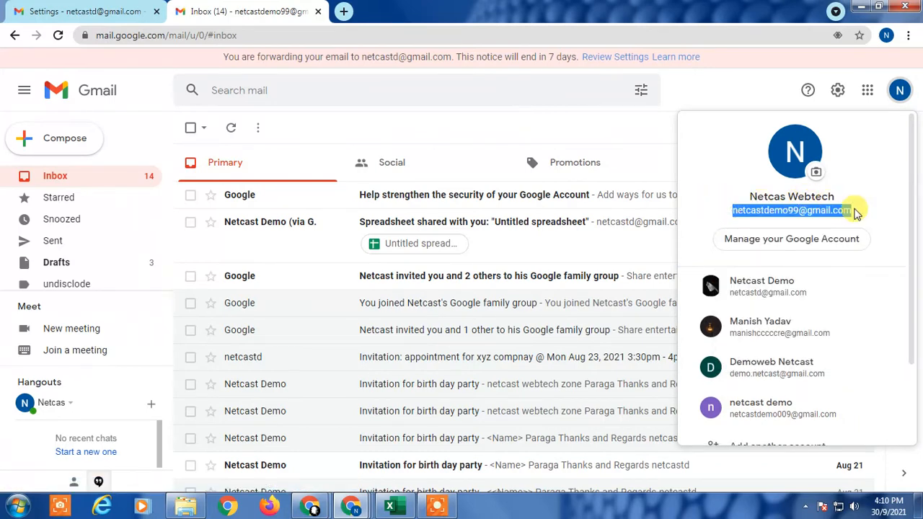
right_click(817, 211)
left_click(822, 222)
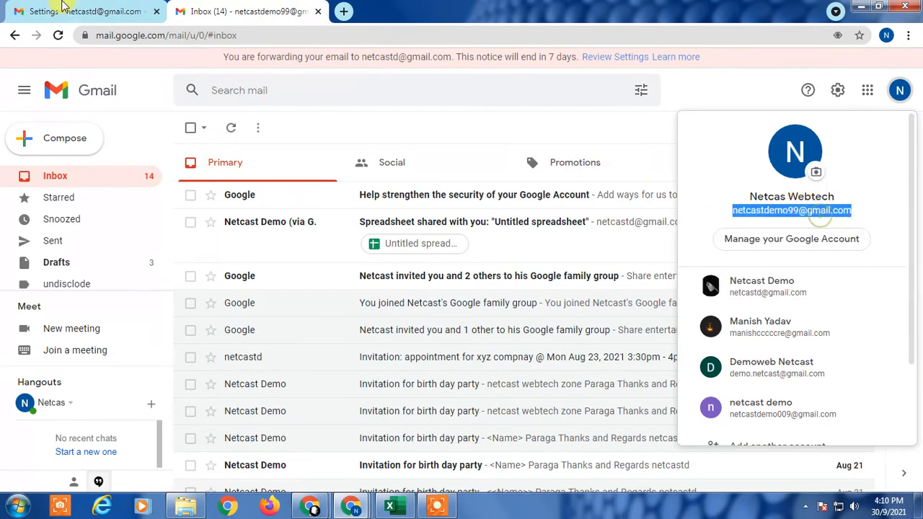
Enter the copied email address as another Send mail as address in the receiving account and send its verification email.
left_click(59, 10)
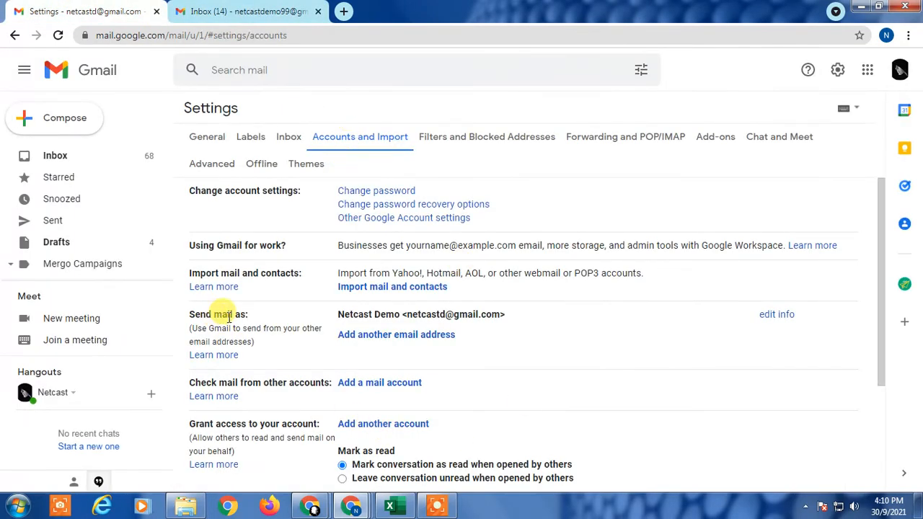
left_click(393, 335)
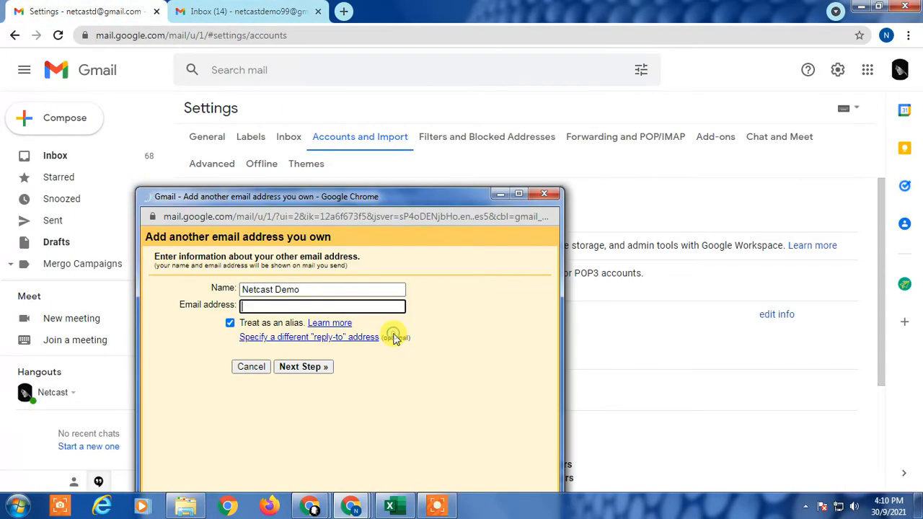
right_click(257, 305)
left_click(291, 199)
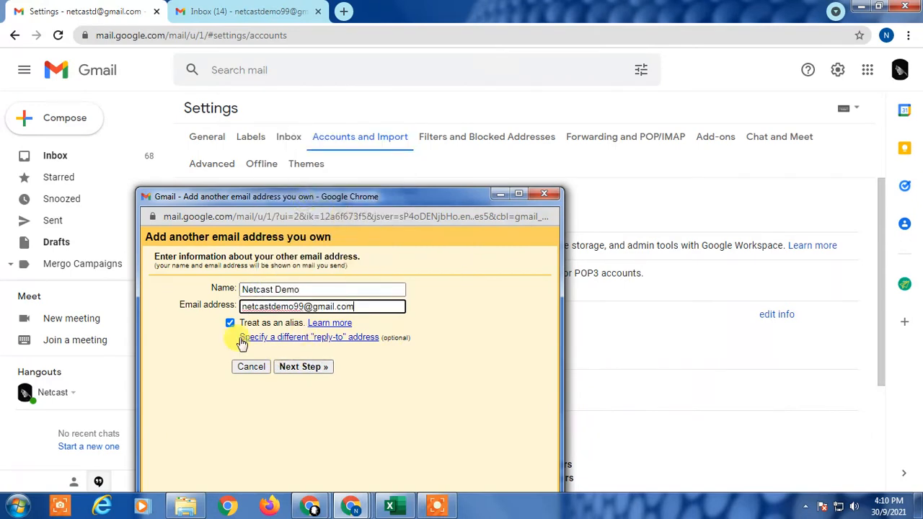
left_click(310, 368)
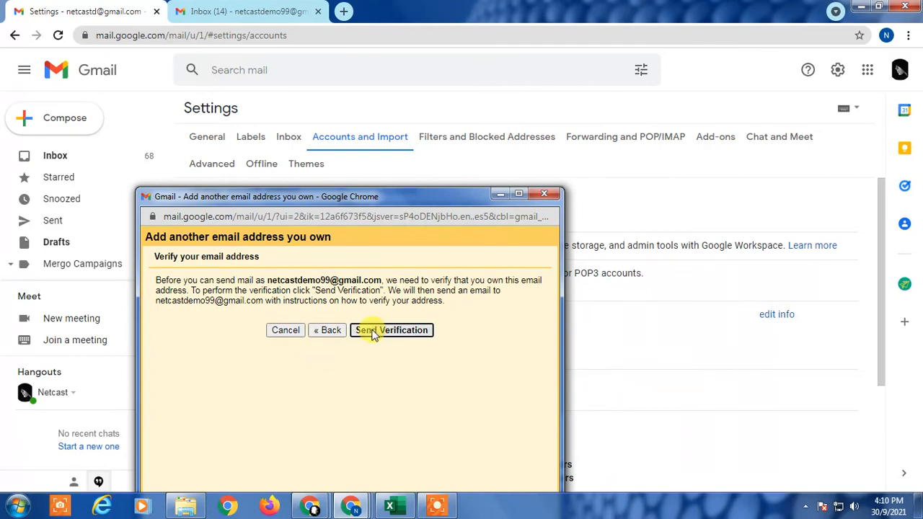
Open the Gmail Team's Send Mail as confirmation email in the forwarding account's inbox and copy its confirmation code.
left_click(245, 11)
left_click(76, 177)
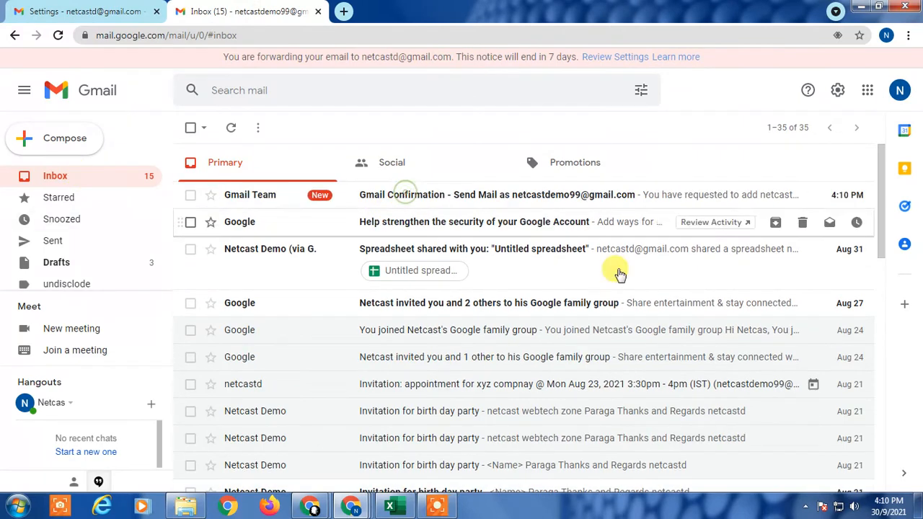
left_click(577, 195)
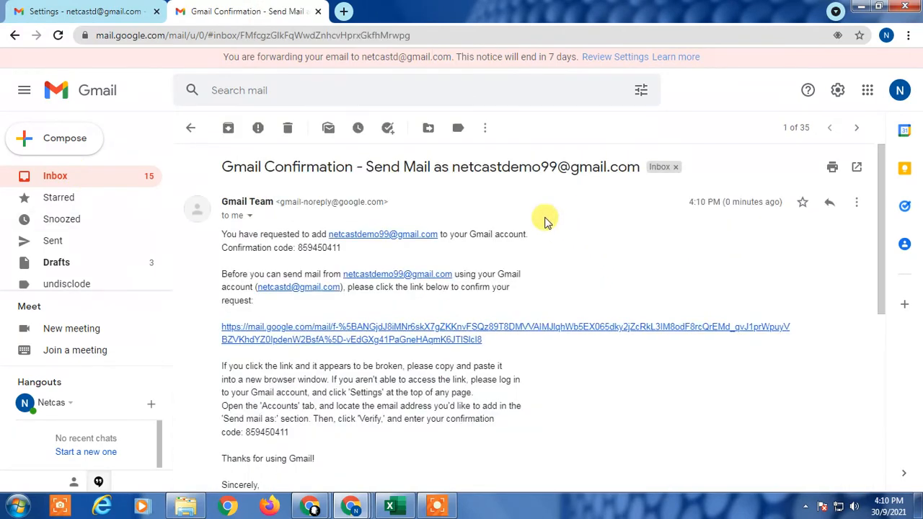
triple_click(329, 247)
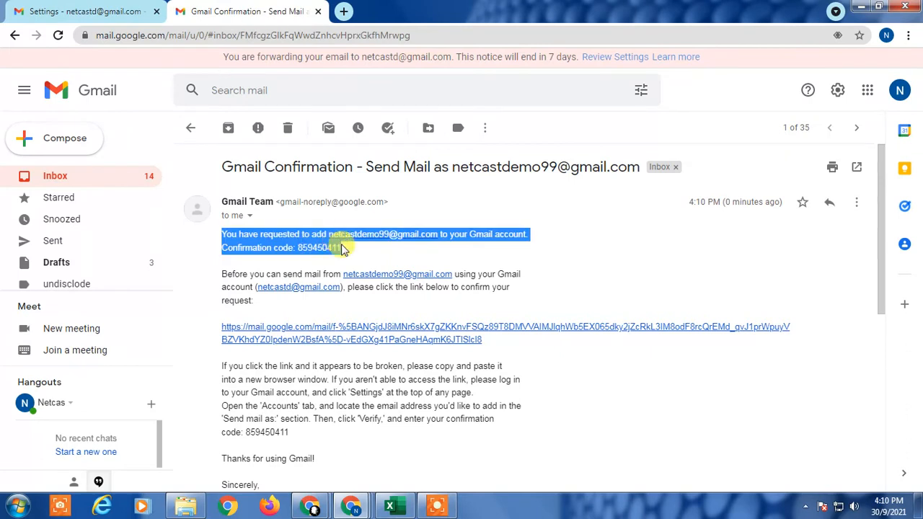
left_click(307, 248)
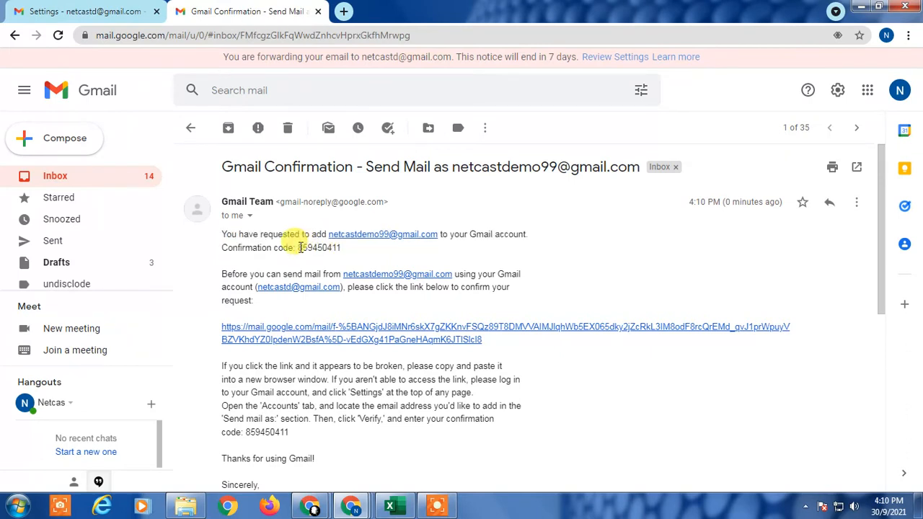
left_click_drag(300, 247, 338, 247)
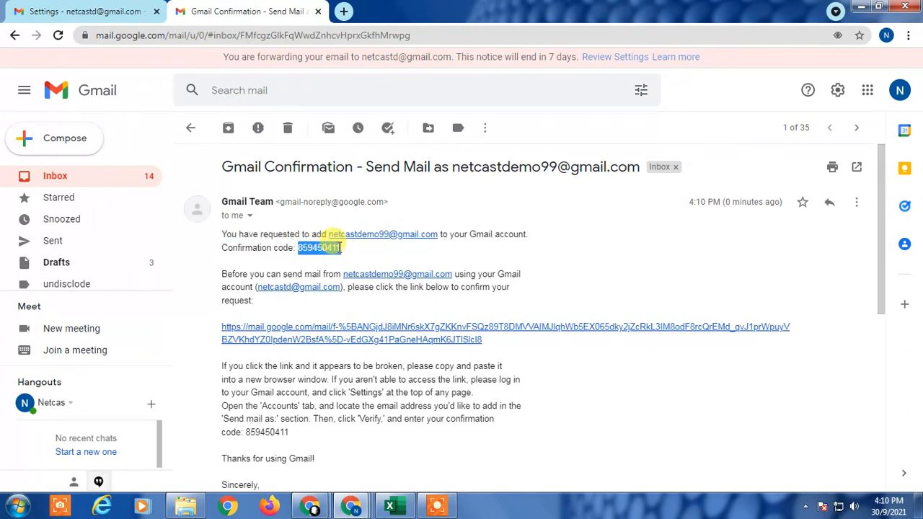
Return to the receiving account's add-address window, paste the confirmation code and verify the new Send mail as address.
left_click(90, 11)
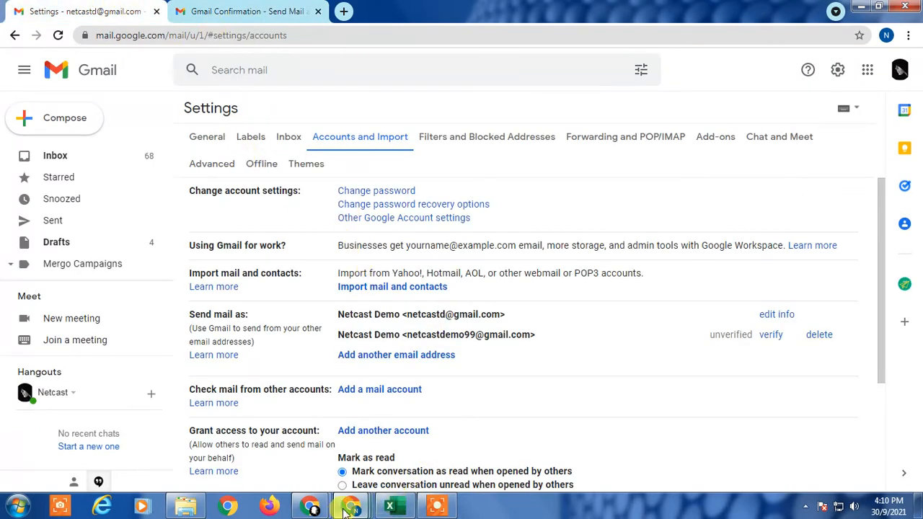
mouse_move(344, 511)
left_click(529, 460)
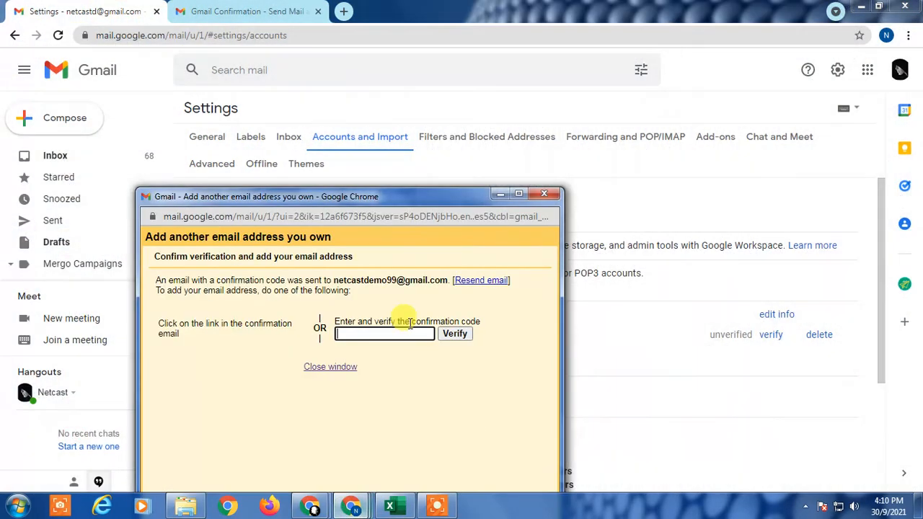
right_click(366, 331)
left_click(422, 230)
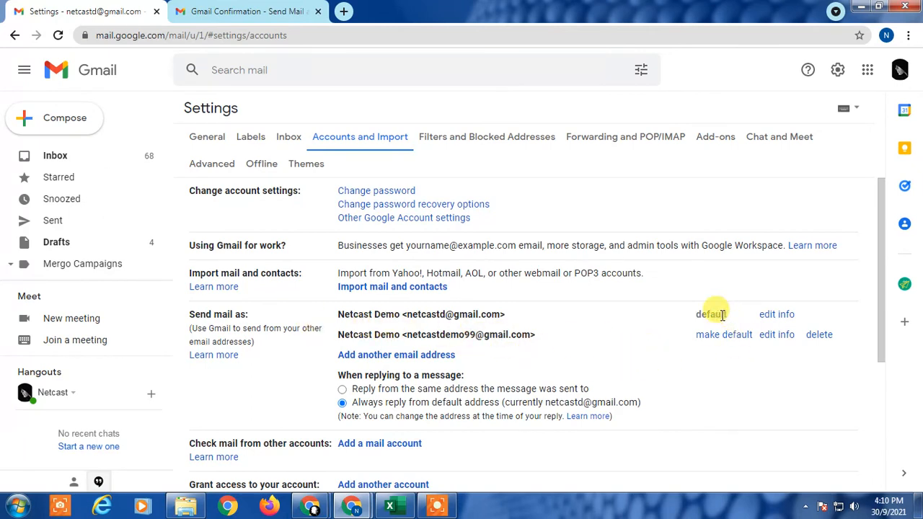
Make the newly added Send mail as address the default, and switch the default back to the account's own address.
left_click(715, 345)
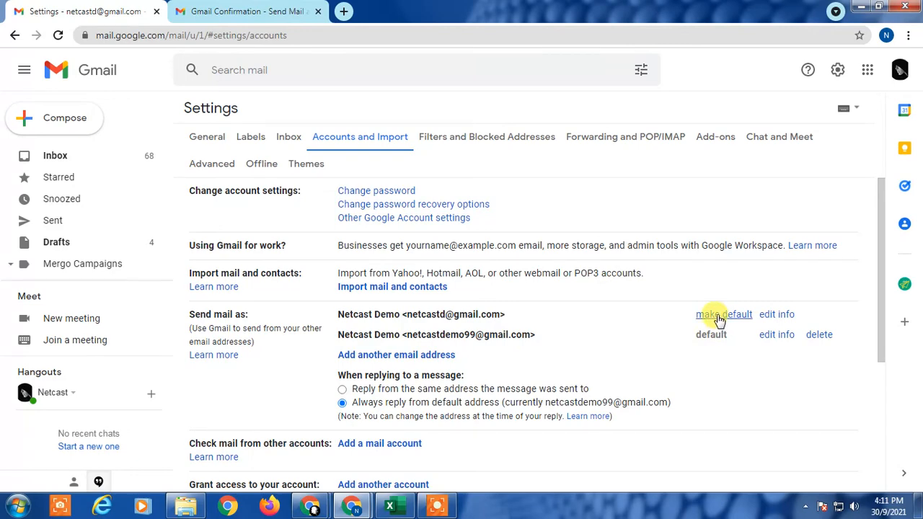
left_click(725, 315)
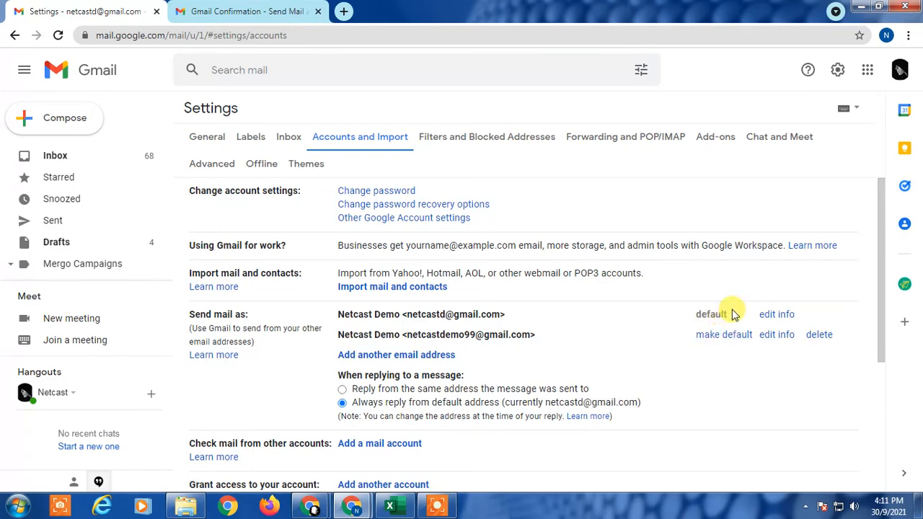
Start a new message from the receiving account's inbox, check which sender addresses From offers, and close the message.
left_click(60, 160)
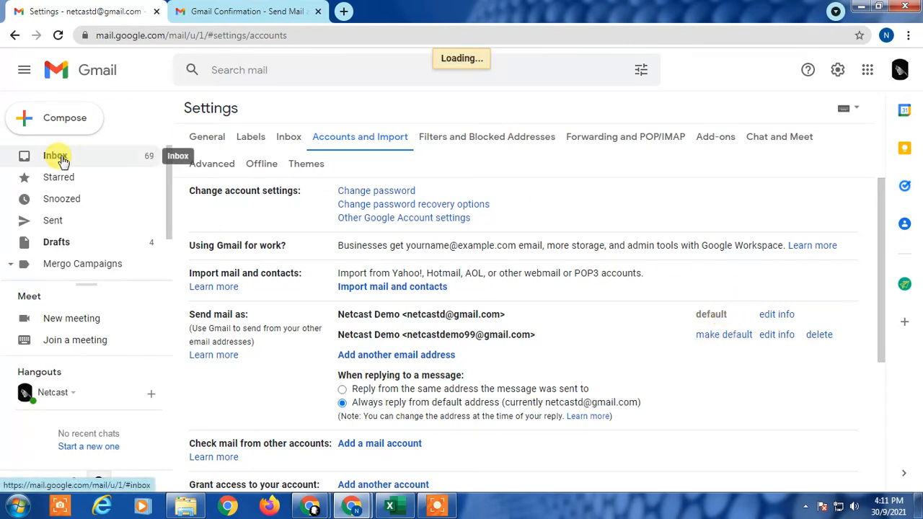
left_click(50, 121)
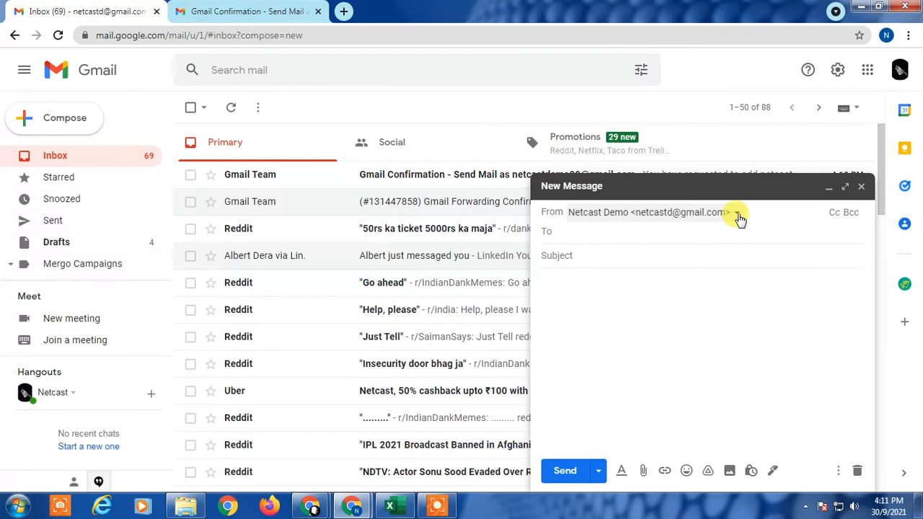
left_click(738, 213)
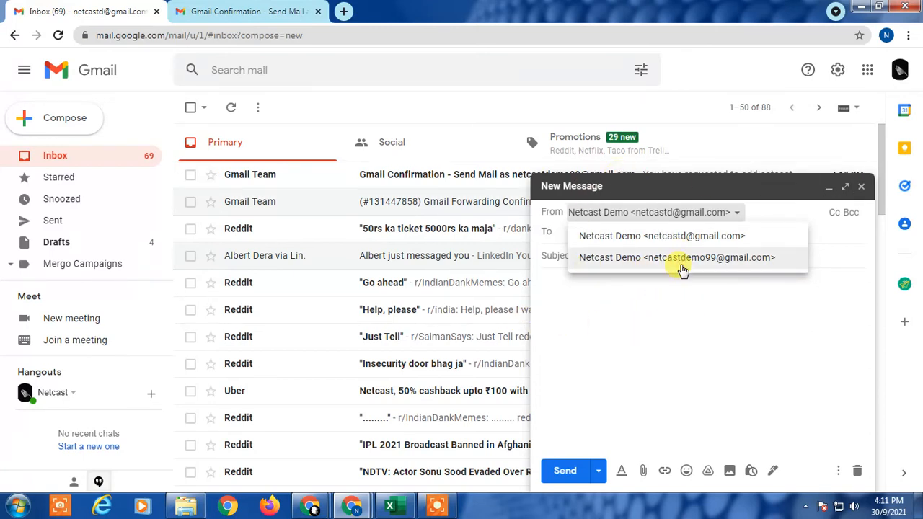
left_click(706, 268)
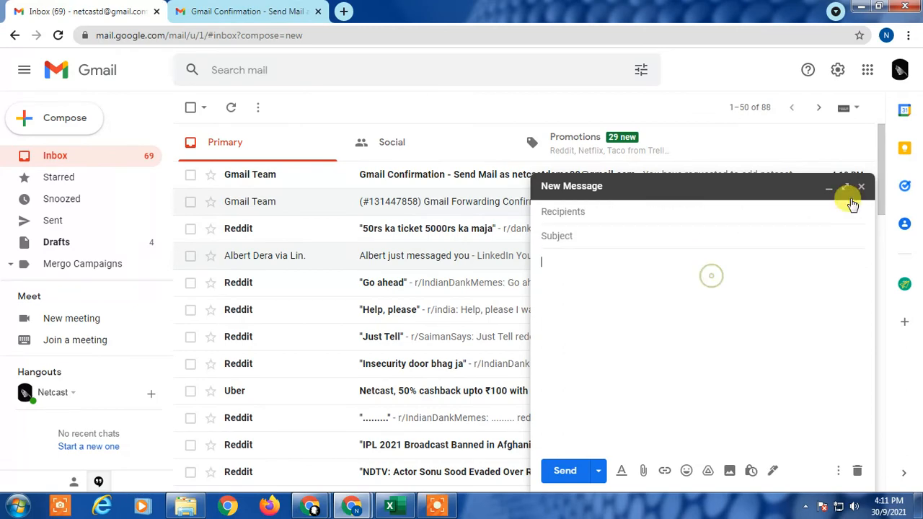
left_click(861, 186)
left_click(209, 11)
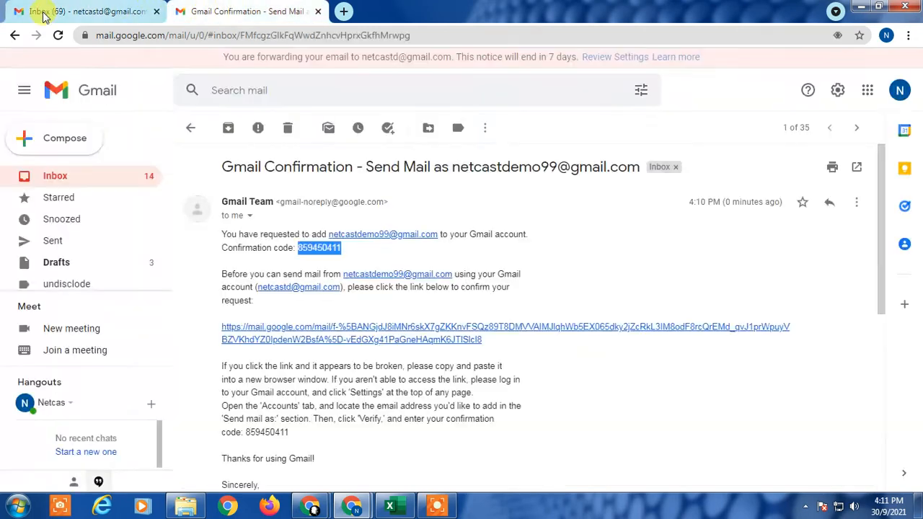
left_click(85, 12)
left_click(232, 13)
left_click(60, 10)
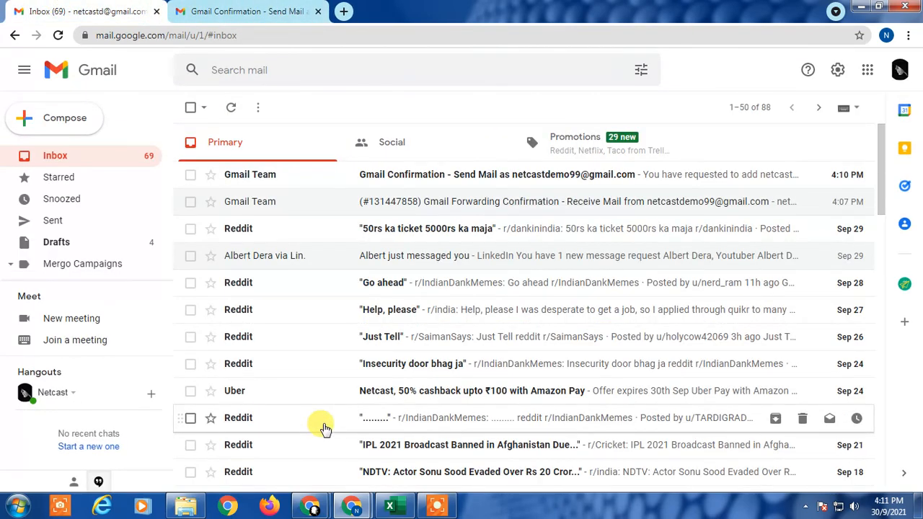
key("super")
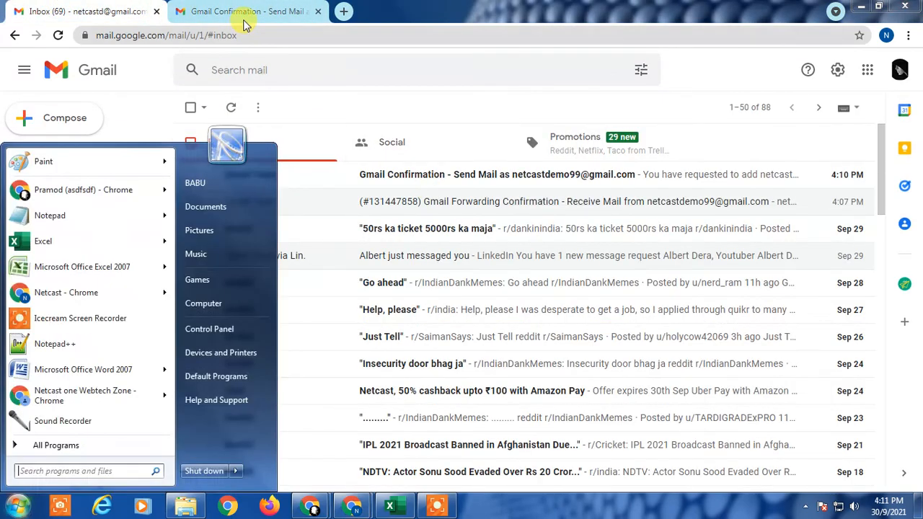
left_click(241, 12)
key("super+d")
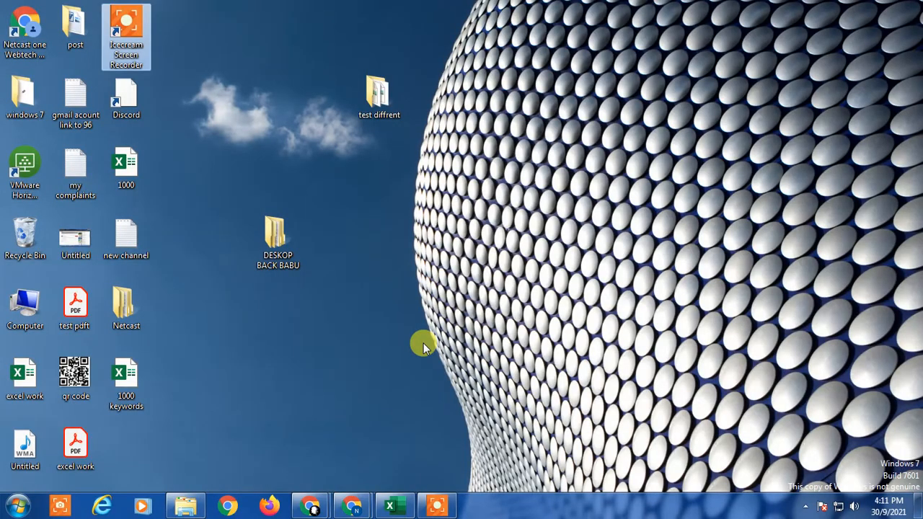